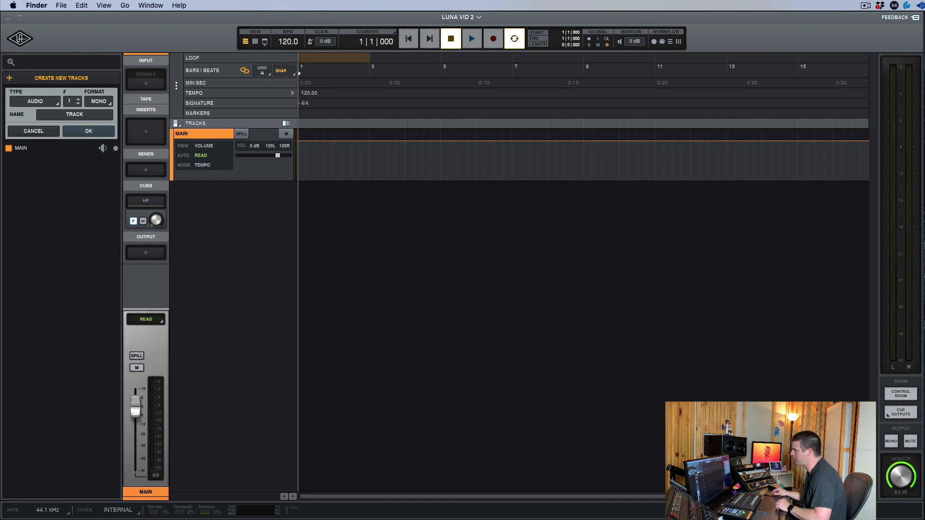
Step: Import all of the song's audio files into the session as tracks, using the files' 80.0 BPM tempo
drag(924, 279, 608, 284)
key(super+a)
drag(666, 310, 300, 264)
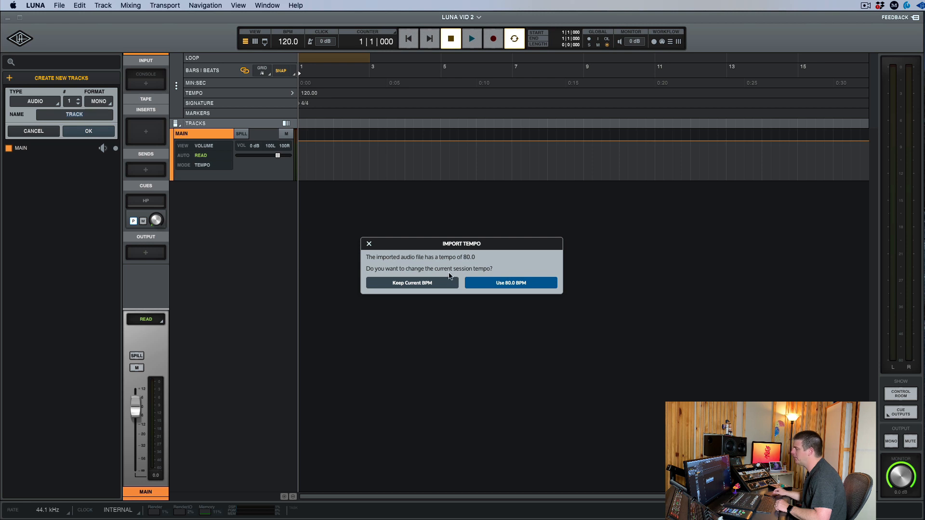
drag(490, 238, 511, 232)
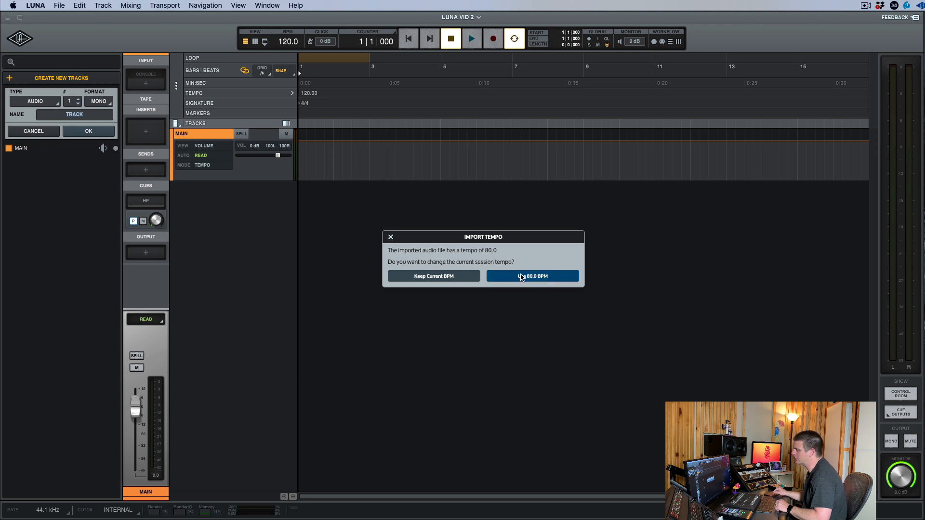
click(526, 278)
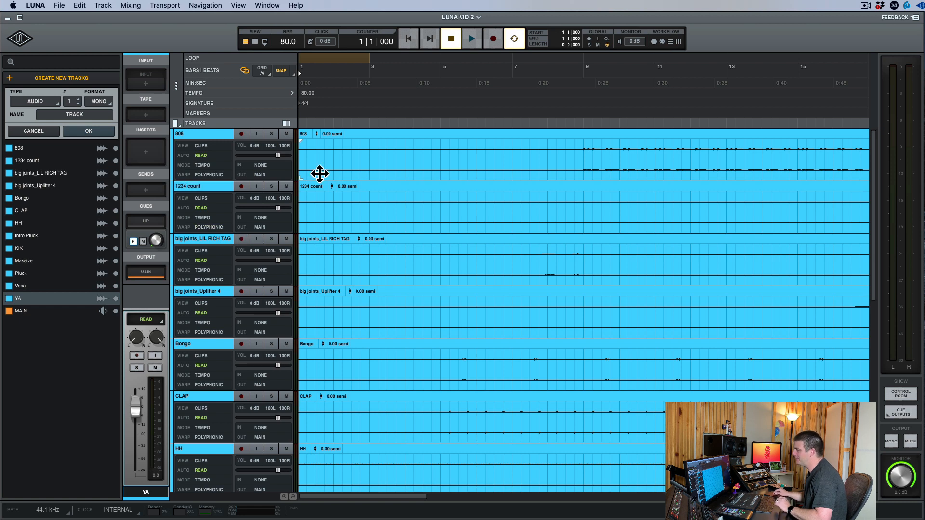
Step: Color the 808 track blue-violet
scroll(363, 195, down, 1)
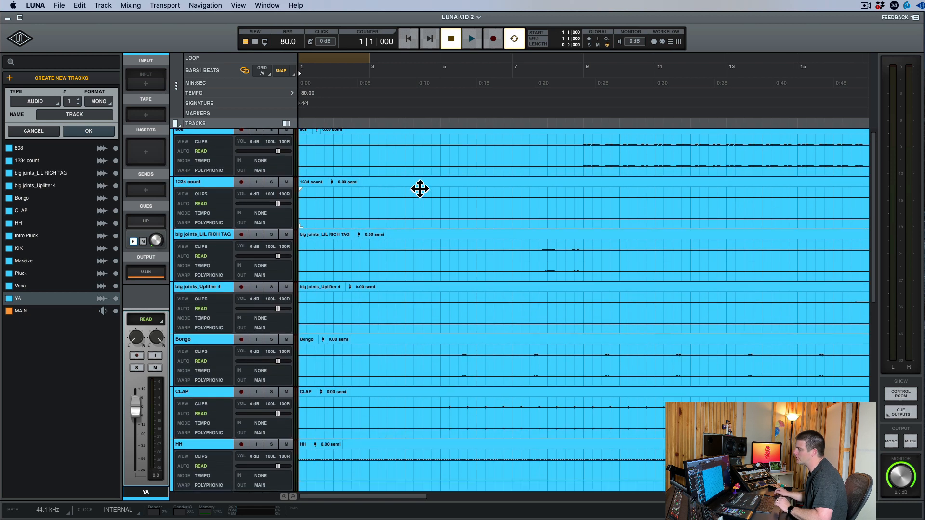
scroll(420, 189, up, 1)
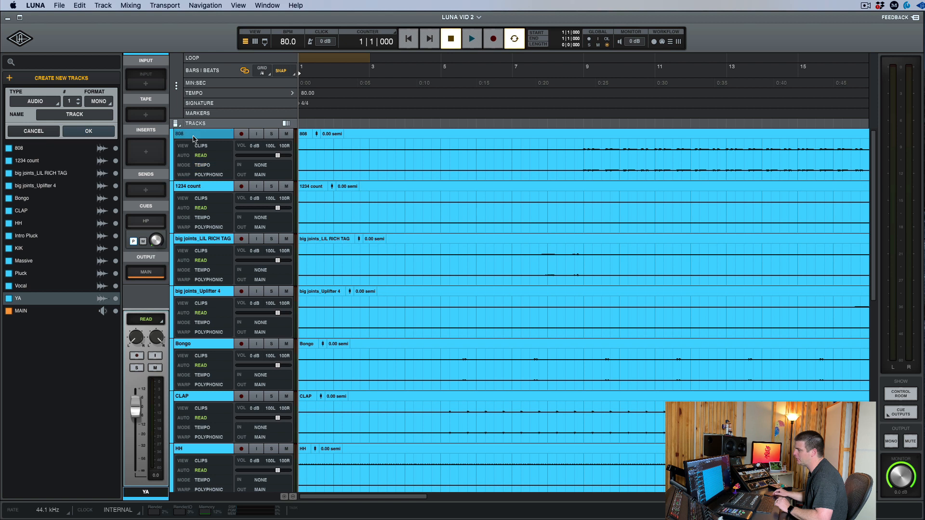
click(171, 164)
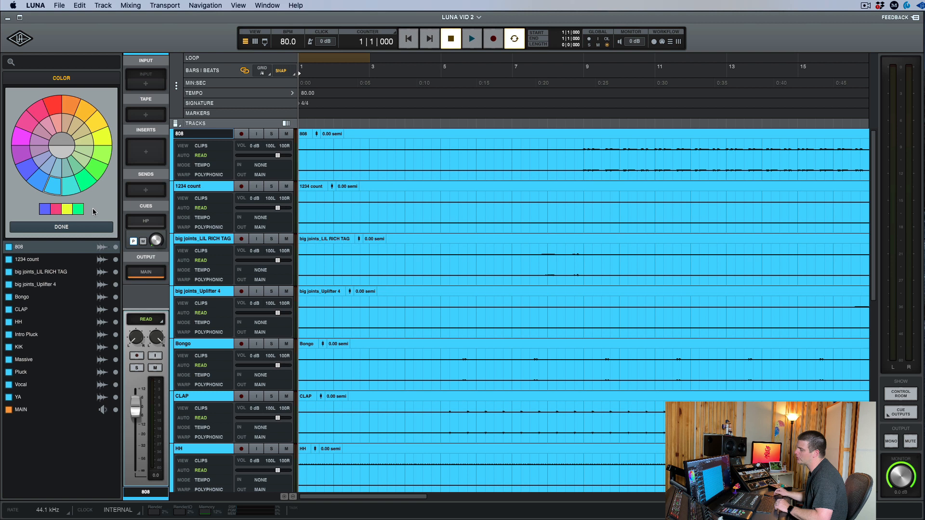
click(43, 209)
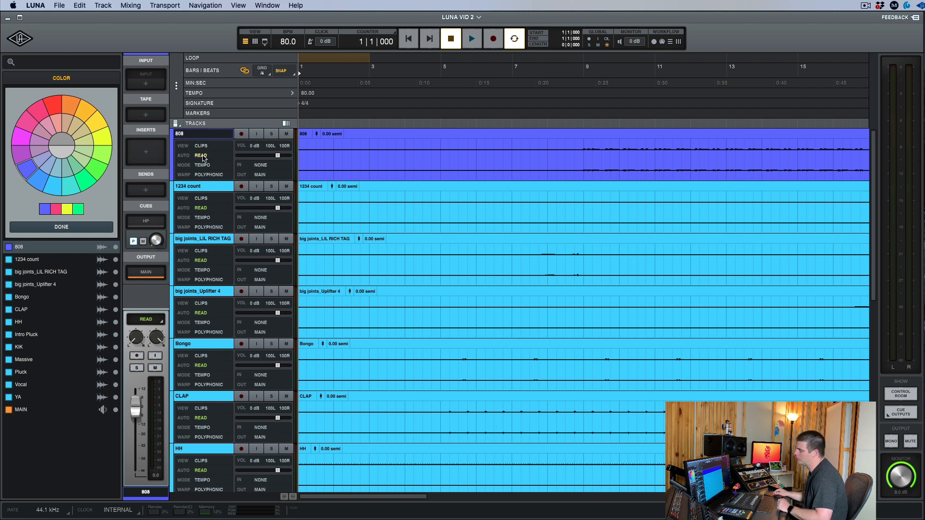
Step: Color the Bongo, CLAP, HH and KIK tracks yellow
scroll(212, 270, down, 2)
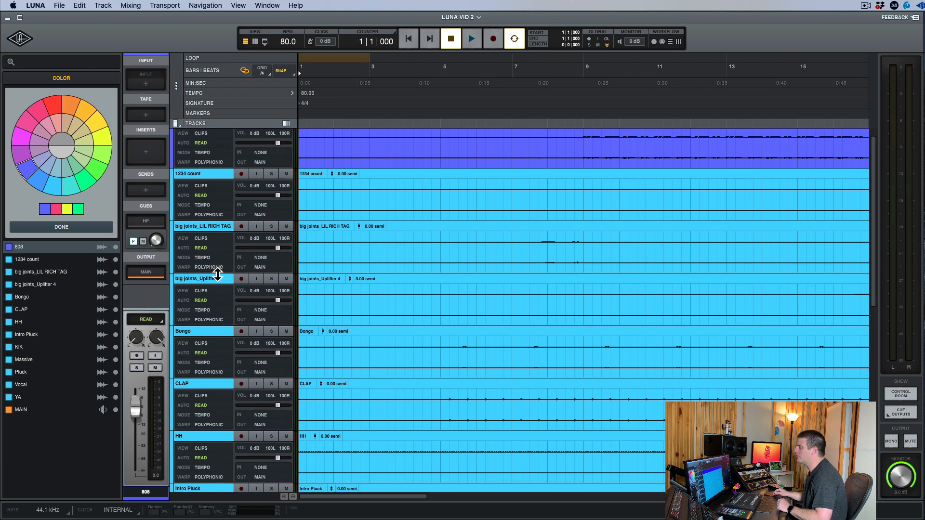
scroll(214, 272, up, 2)
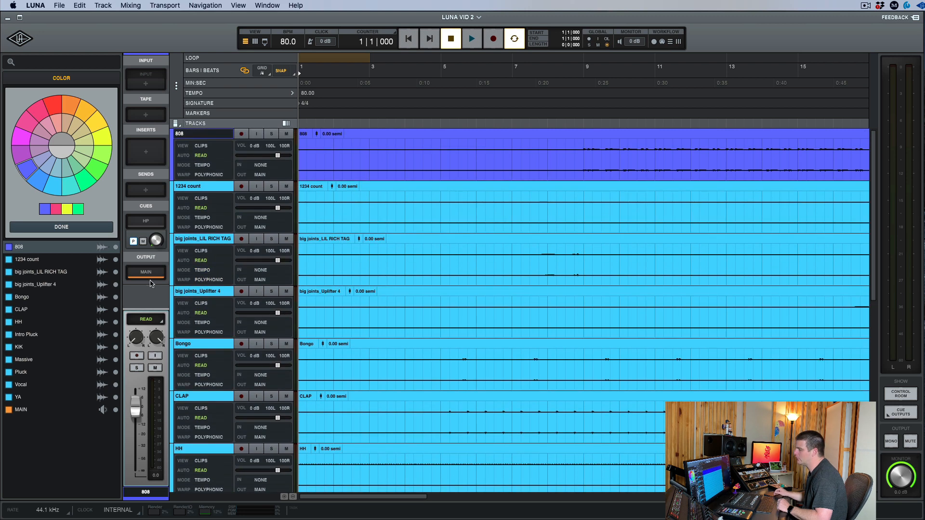
scroll(215, 289, down, 8)
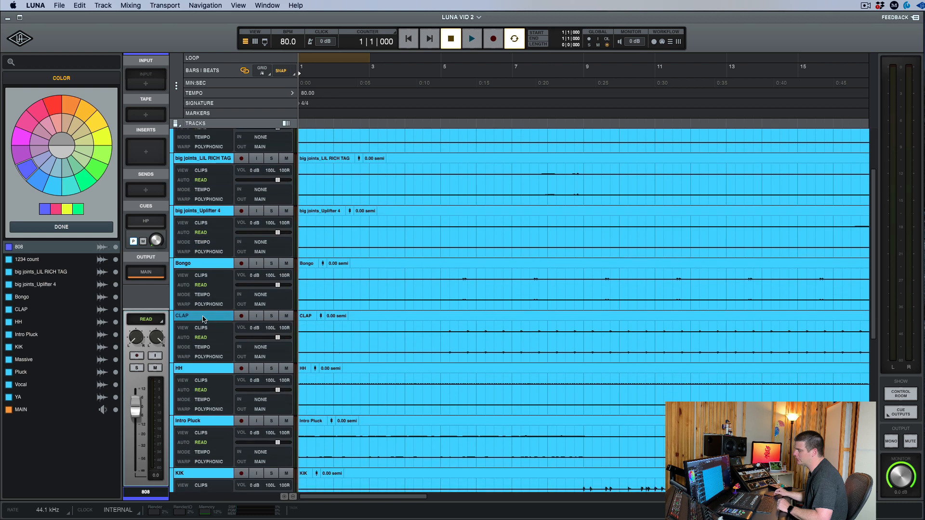
click(203, 318)
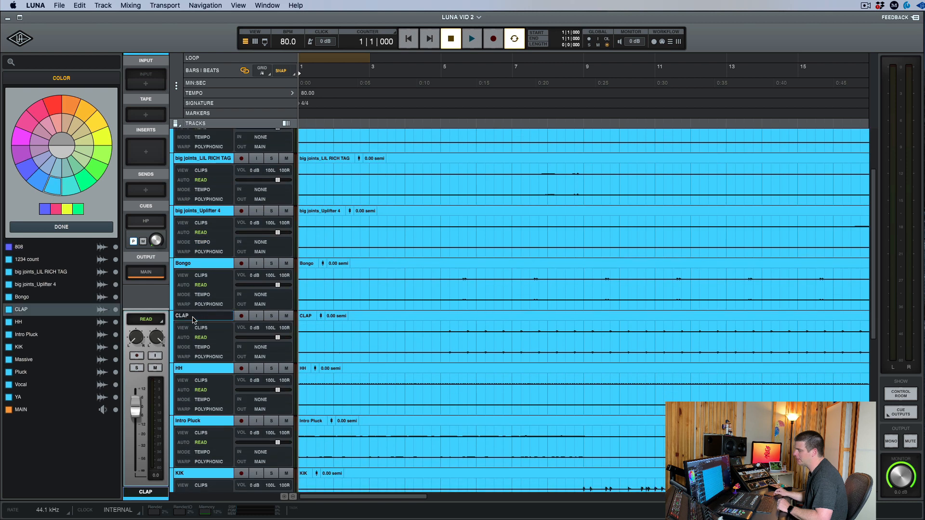
shift+click(203, 265)
shift+click(193, 368)
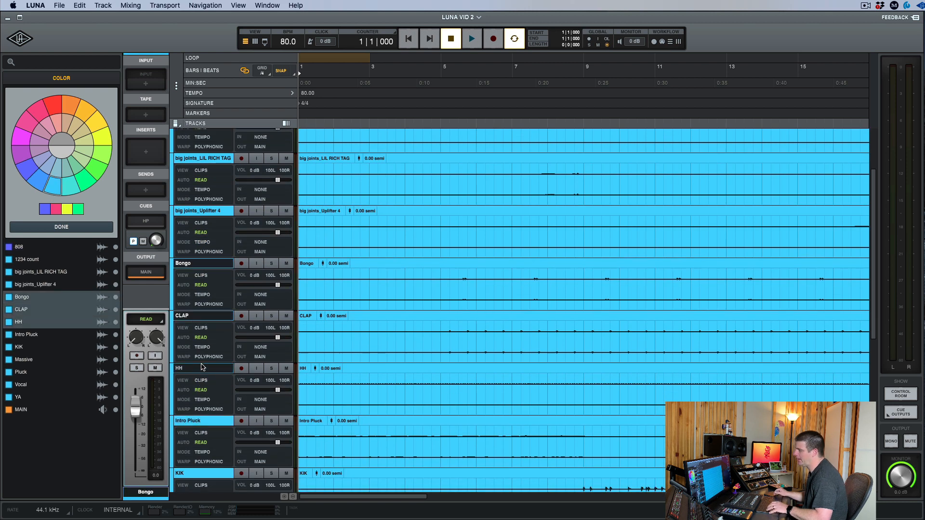
click(68, 208)
scroll(241, 367, down, 2)
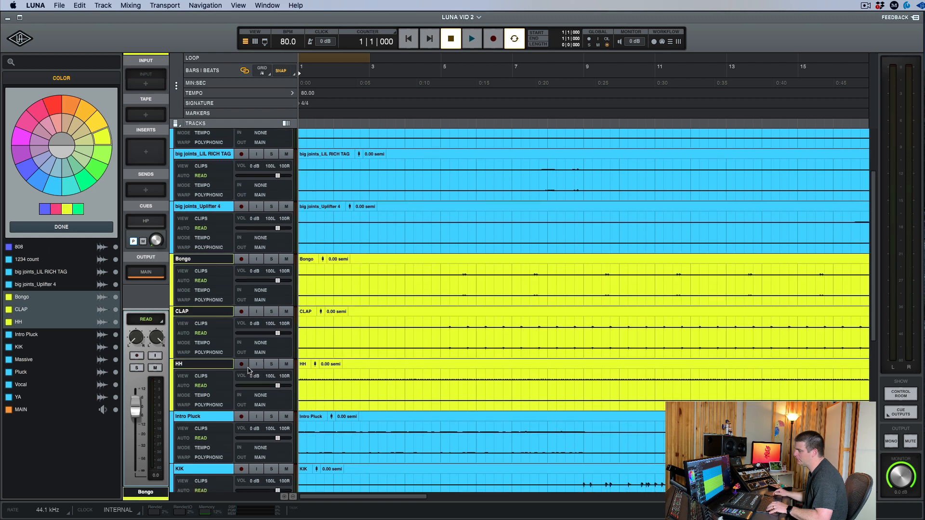
click(20, 348)
click(67, 211)
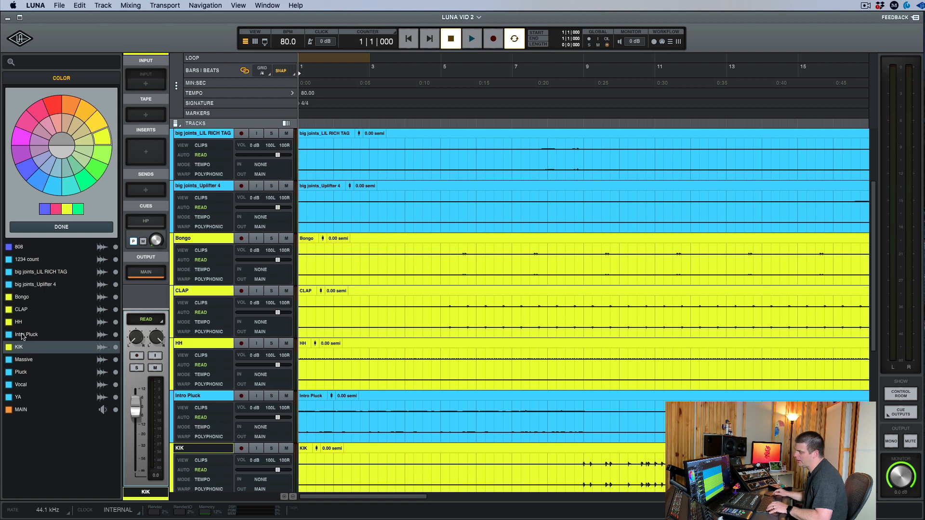
Step: Color the Massive, Pluck, Vocal, YA and Intro Pluck tracks green
click(27, 398)
shift+click(27, 360)
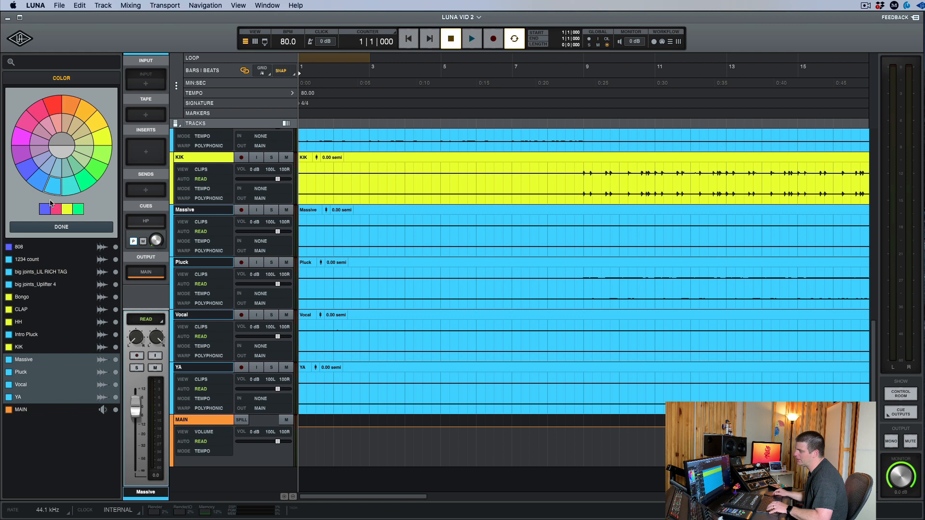
click(77, 208)
click(30, 334)
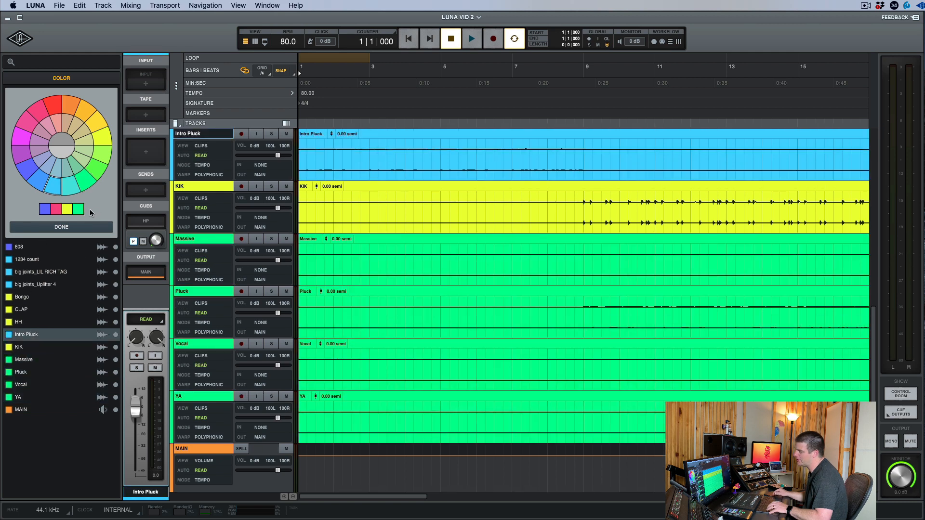
click(77, 209)
Step: Color the big joints_Uplifter 4, big joints_LIL RICH TAG and 1234 count tracks green
click(38, 284)
shift+click(38, 272)
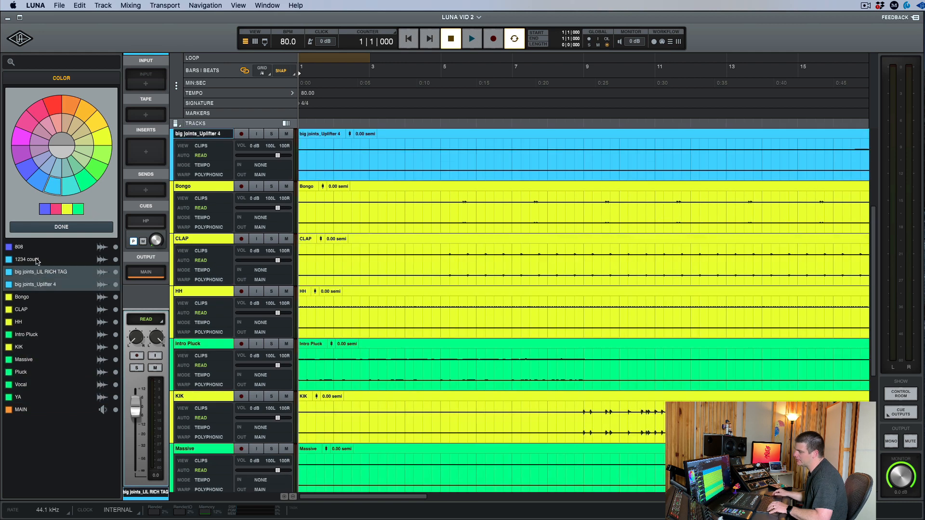
shift+click(36, 261)
click(78, 209)
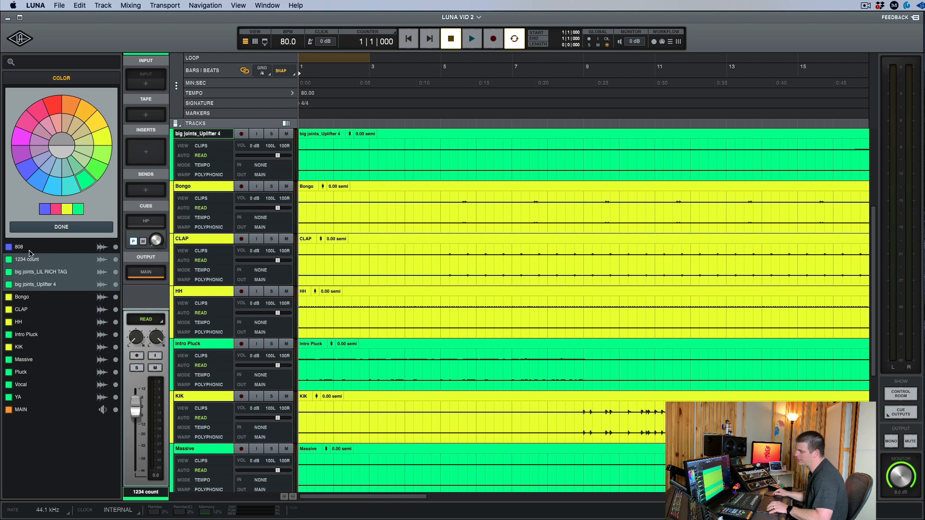
Step: Move the KIK track directly below 808, and place the Bongo, CLAP and HH tracks directly below KIK
click(34, 347)
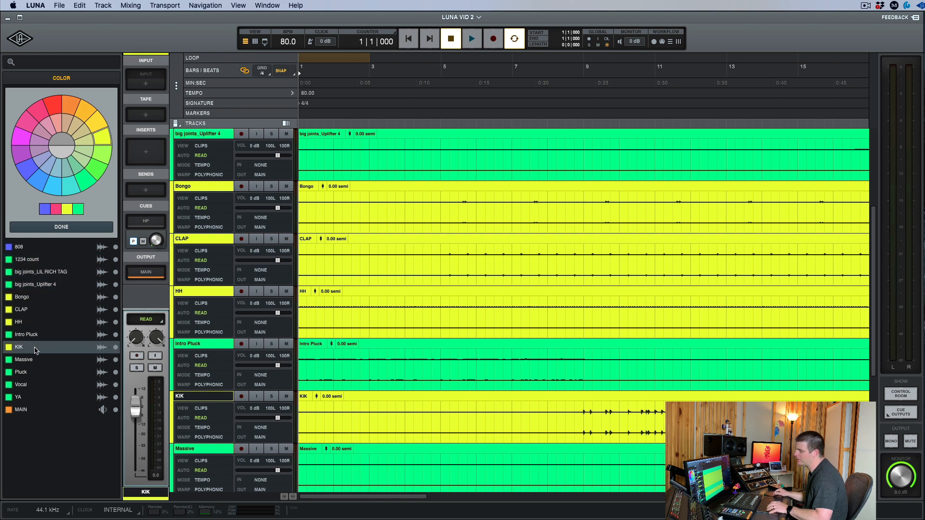
drag(34, 347, 34, 259)
click(30, 339)
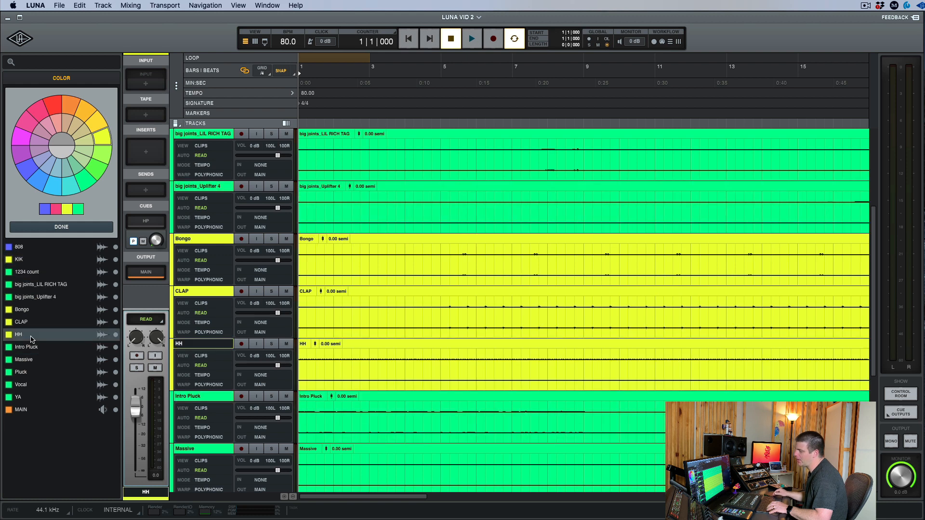
shift+click(35, 314)
drag(34, 314, 34, 251)
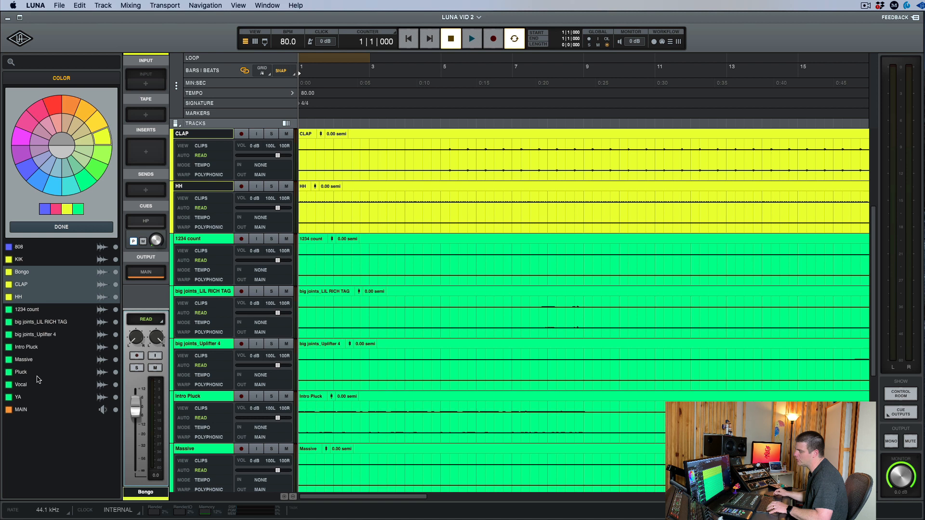
Step: Move the CLAP track above Bongo so it sits directly below KIK
click(30, 310)
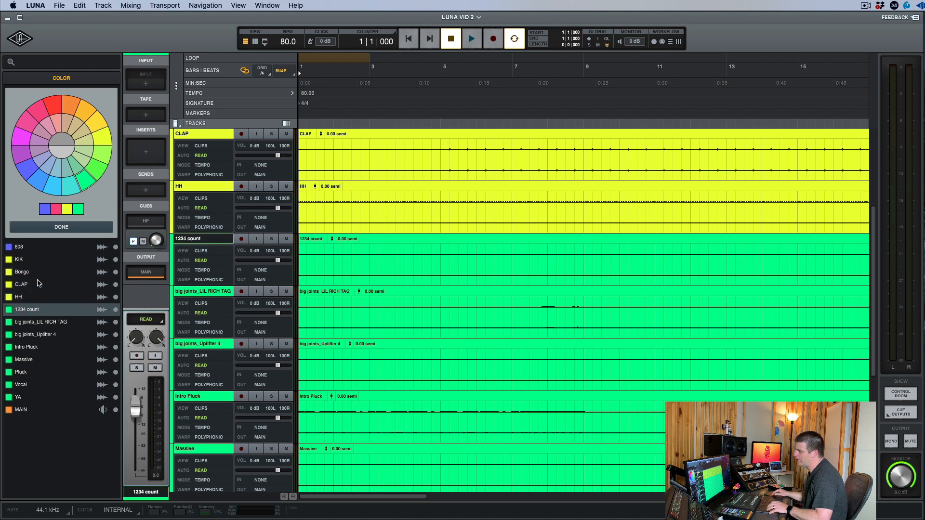
click(35, 284)
drag(34, 285, 37, 272)
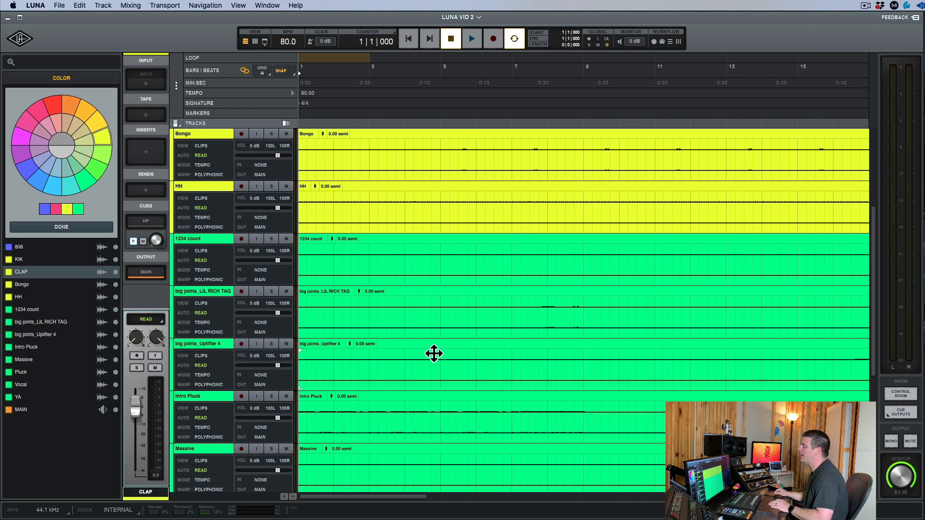
Step: Select the first kick section on the KIK track, from bar 9 to bar 17
scroll(433, 354, down, 10)
scroll(433, 353, up, 18)
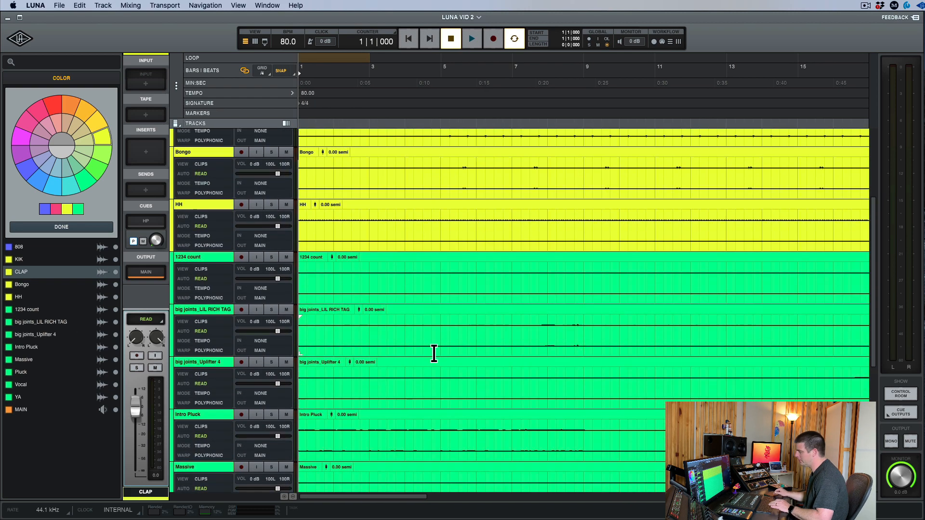
click(579, 157)
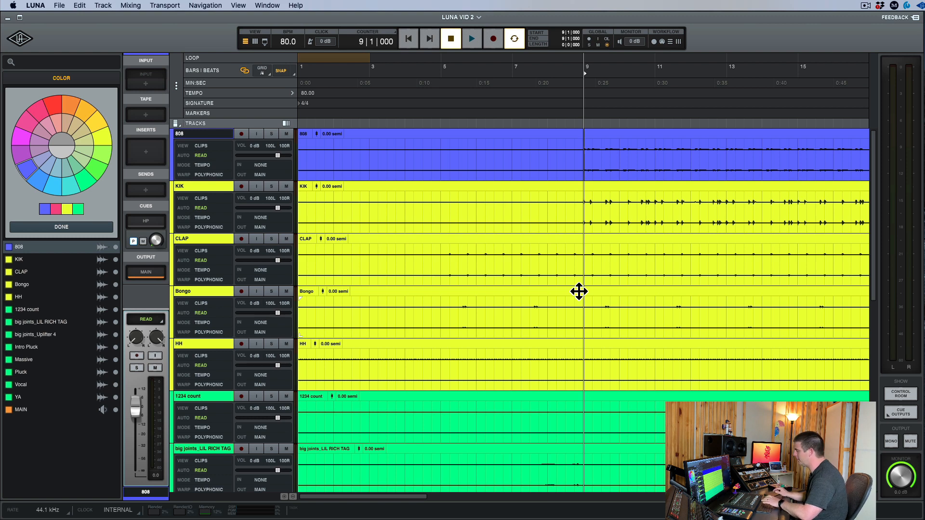
key(r)
key(r)
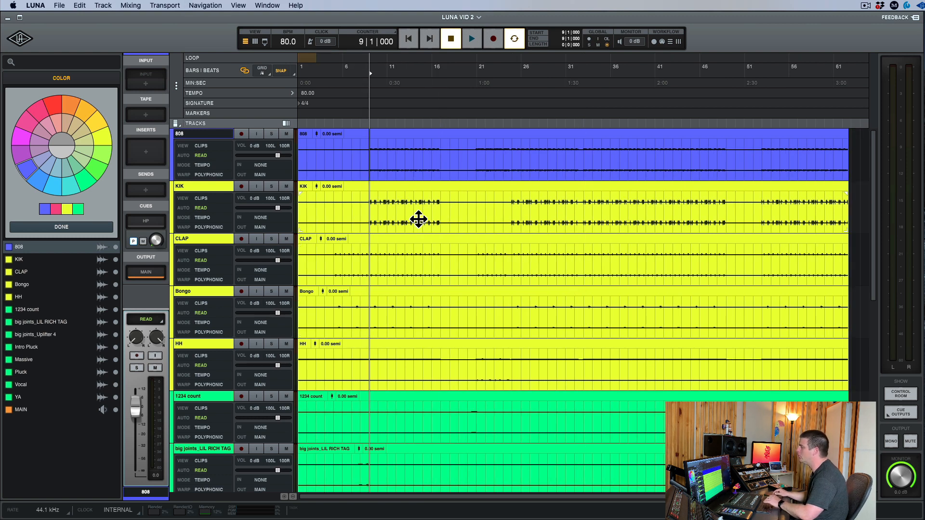
mouse_move(375, 215)
mouse_down()
mouse_move(448, 212)
mouse_move(373, 221)
mouse_up()
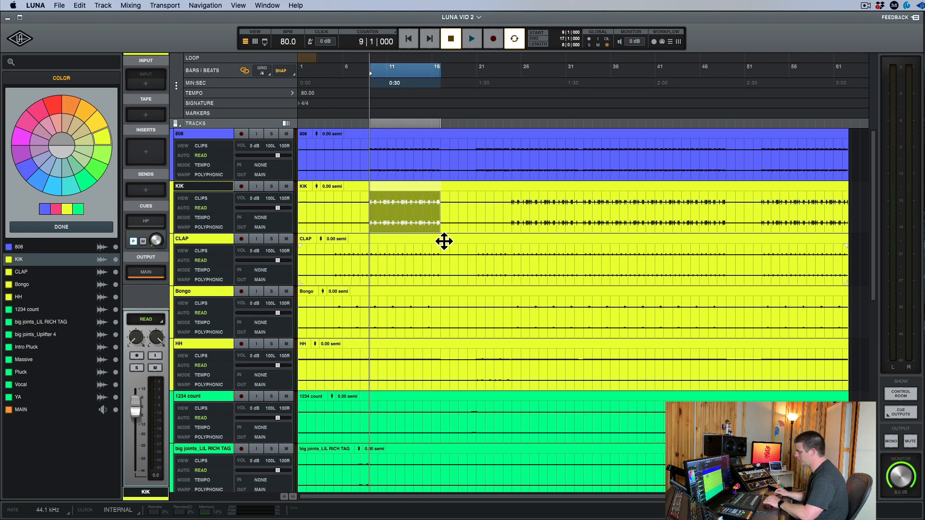
Step: Try separating and deleting the selected bar 9 to 17 section of the KIK clip, and undo the edits
key(r)
key(r)
key(t)
key(t)
key(t)
key(t)
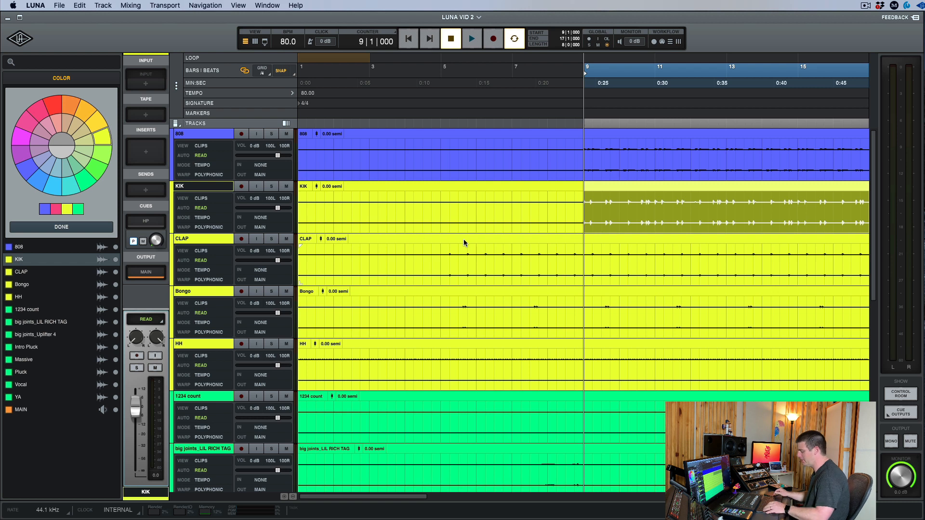
key(super+e)
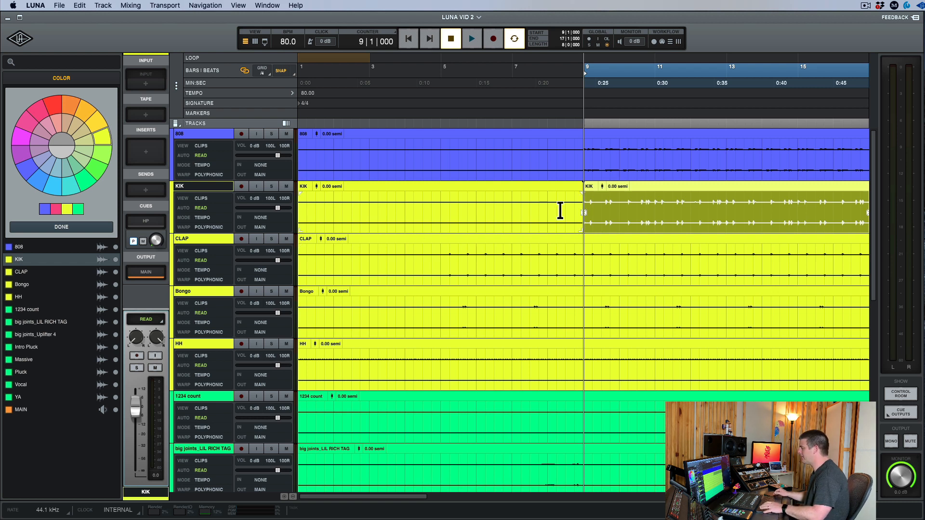
key(BackSpace)
key(super+z)
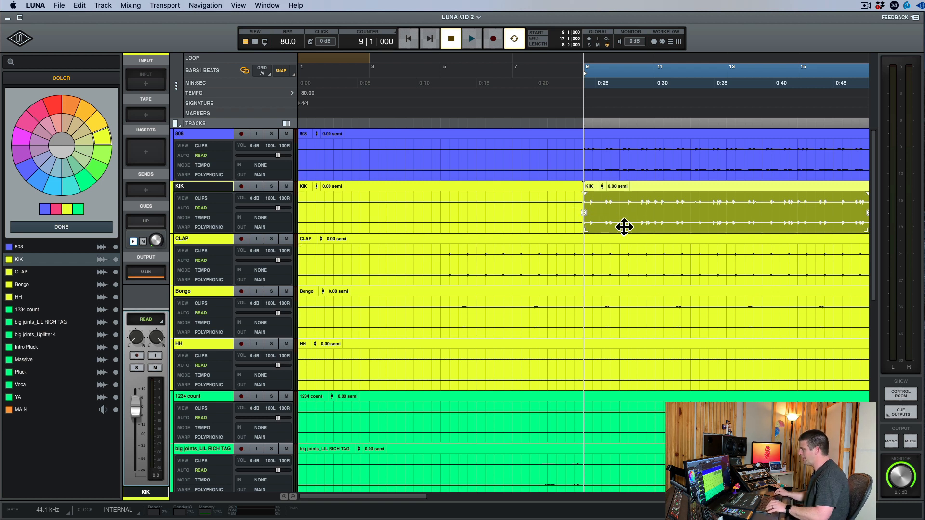
Step: Reselect bars 9 to 17 on the KIK track, with the whole song length in view
click(629, 208)
key(r)
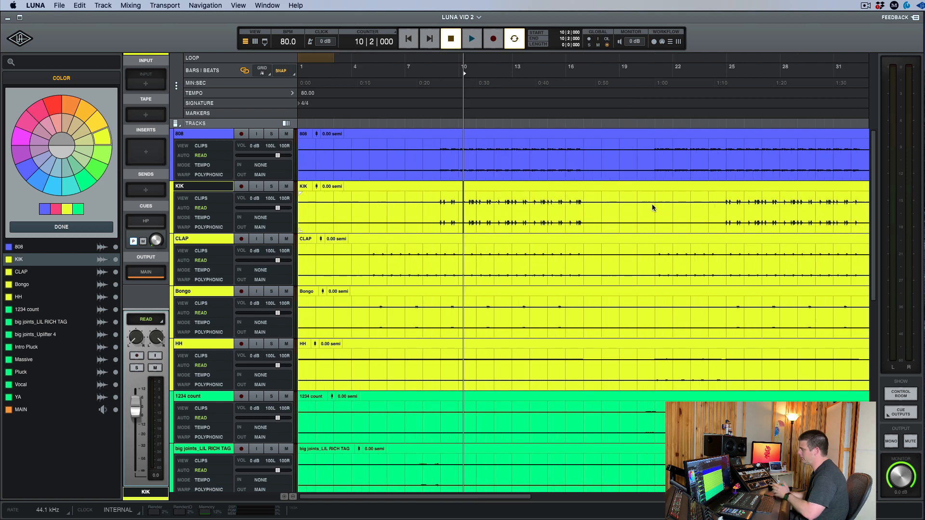
drag(443, 207, 588, 206)
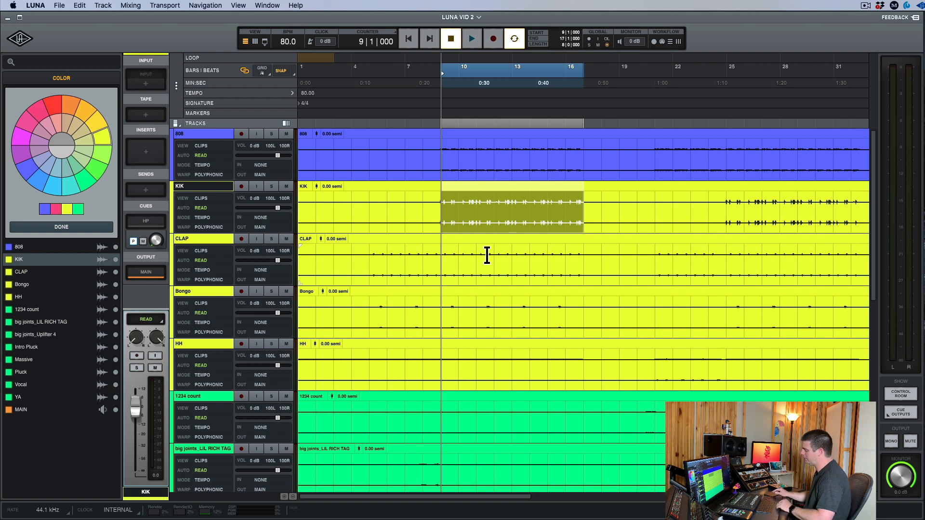
key(r)
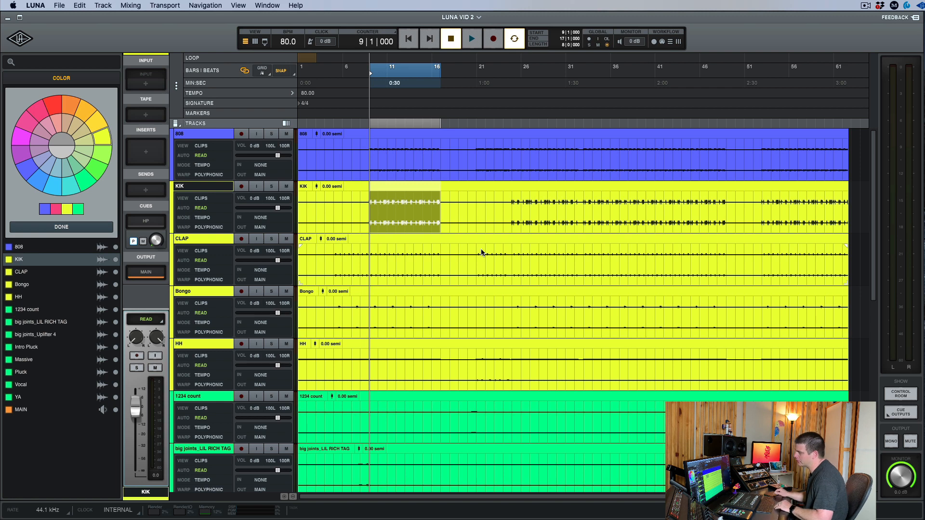
Step: Switch the bar 9 to 17 selection through the 808, KIK, CLAP and Bongo tracks in turn, ending on Bongo
click(200, 135)
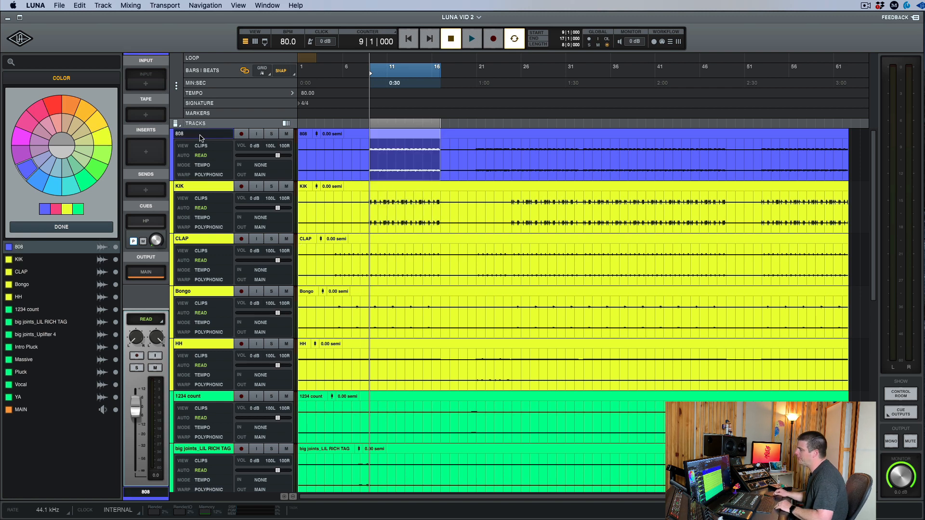
click(206, 187)
click(213, 240)
click(212, 292)
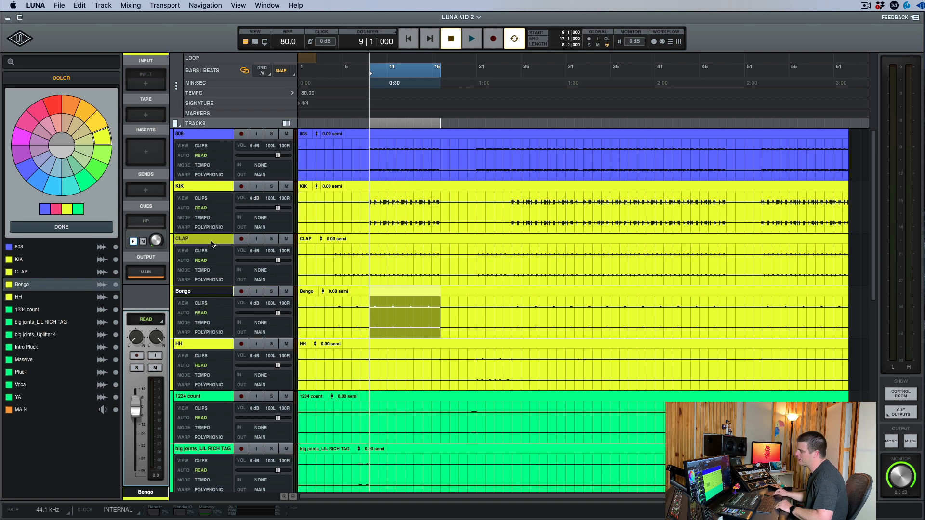
Step: Switch from the timeline to the mixer, return to the timeline, and bring up the mixer again
scroll(403, 218, down, 1)
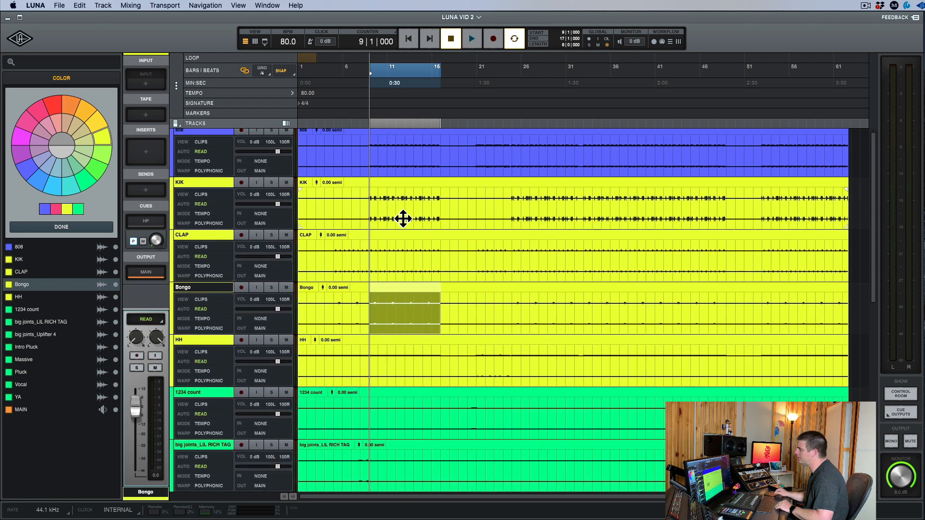
key(super+equal)
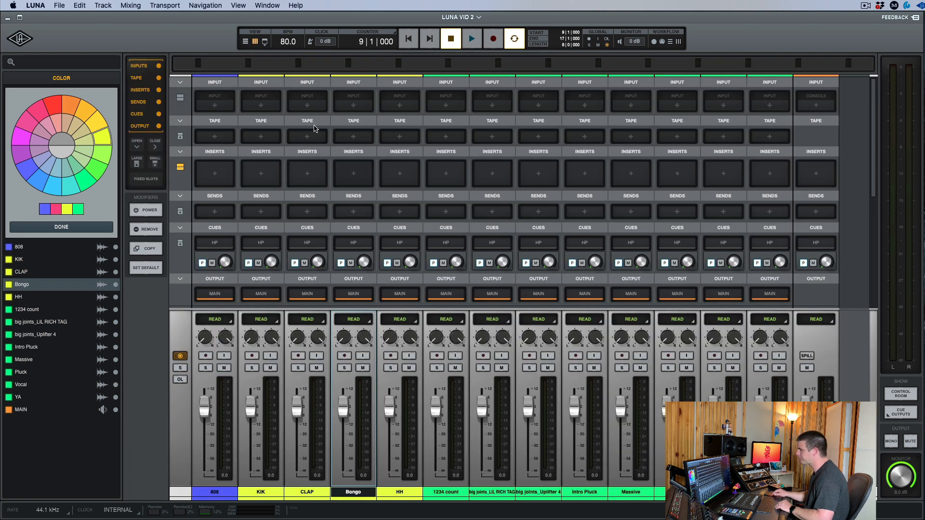
click(248, 41)
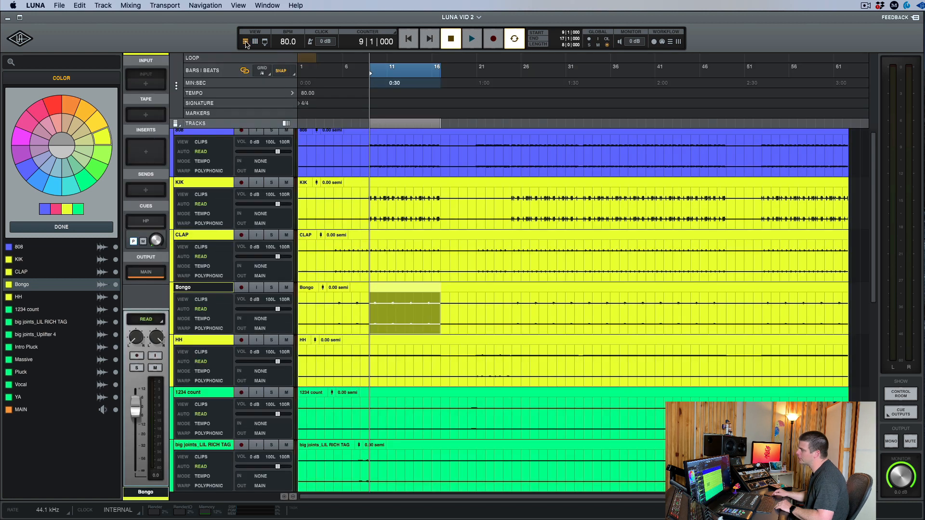
click(255, 42)
Step: Toggle the mixer's track browser and navigation overview off and on, leaving both shown
click(266, 43)
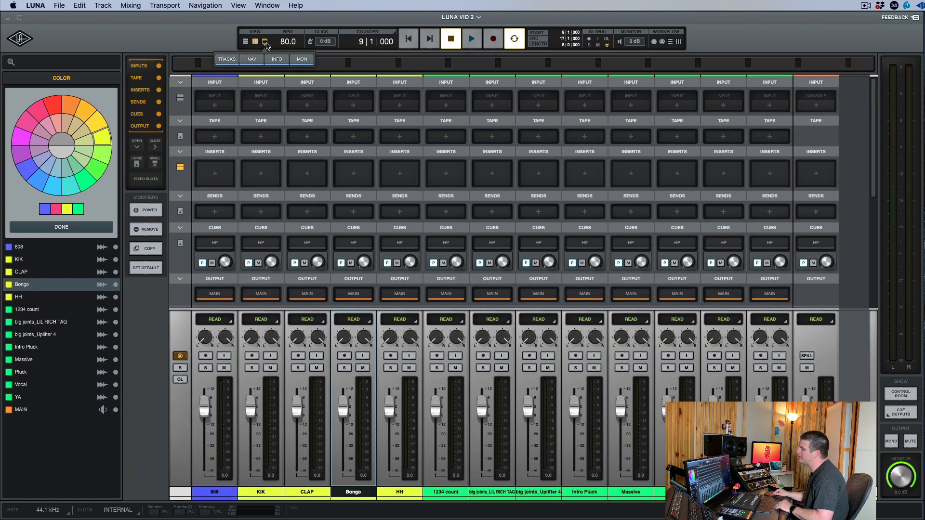
click(226, 60)
click(225, 61)
click(225, 61)
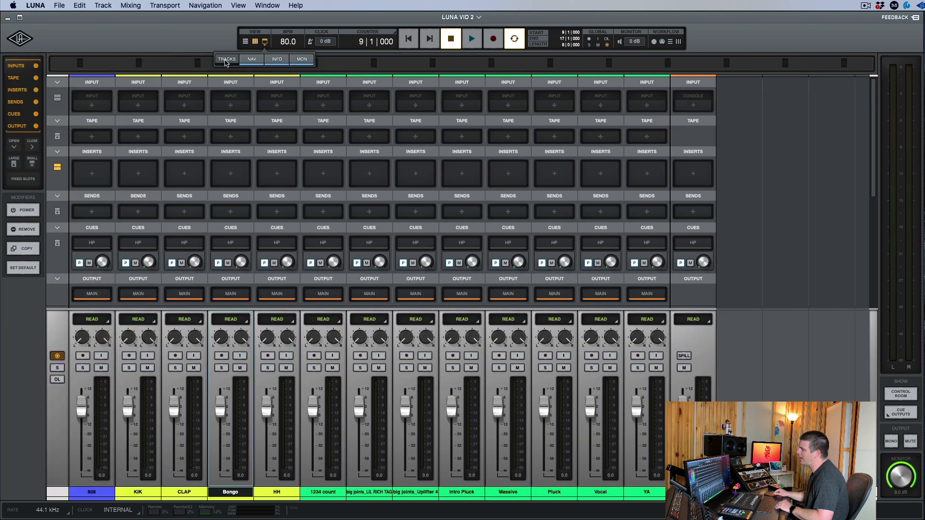
click(226, 61)
click(249, 61)
click(250, 61)
click(249, 61)
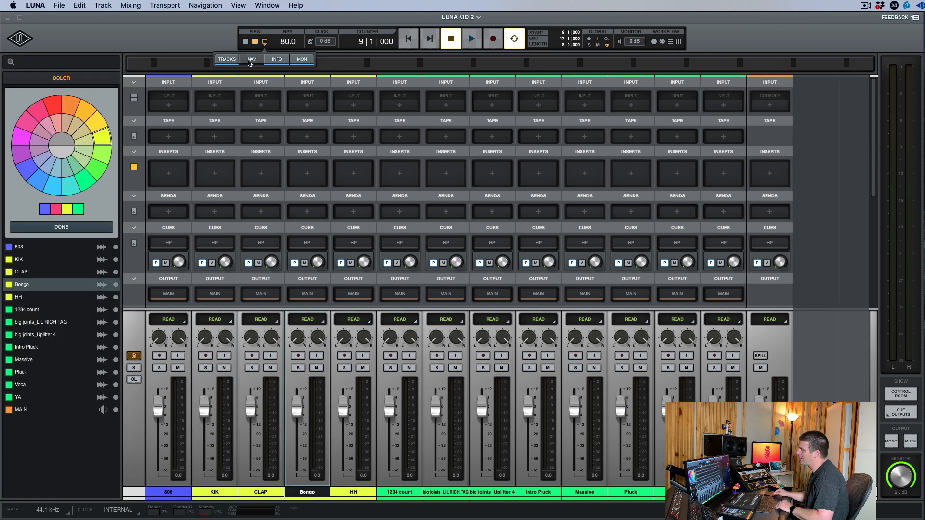
click(250, 61)
click(250, 61)
click(249, 61)
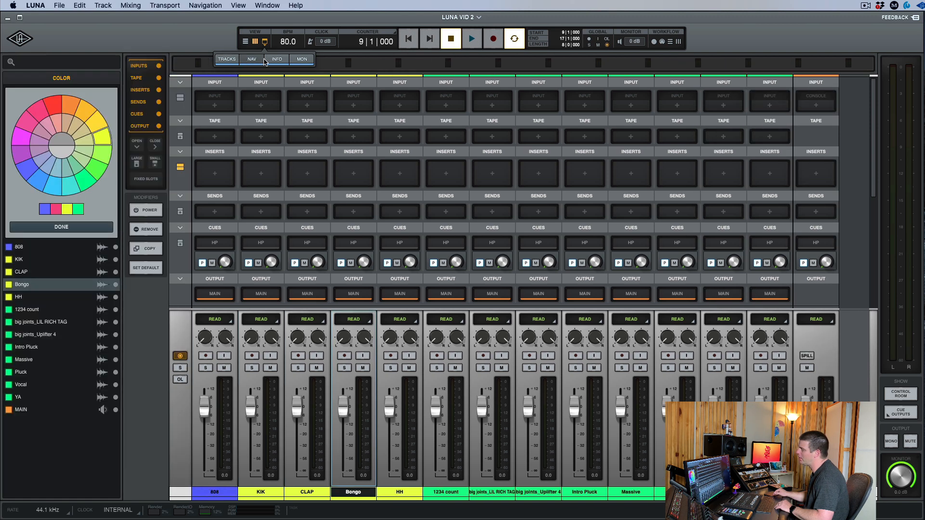
Step: Toggle the info bar and the monitor section off and on, leaving both shown
click(272, 60)
click(273, 61)
click(272, 61)
click(272, 60)
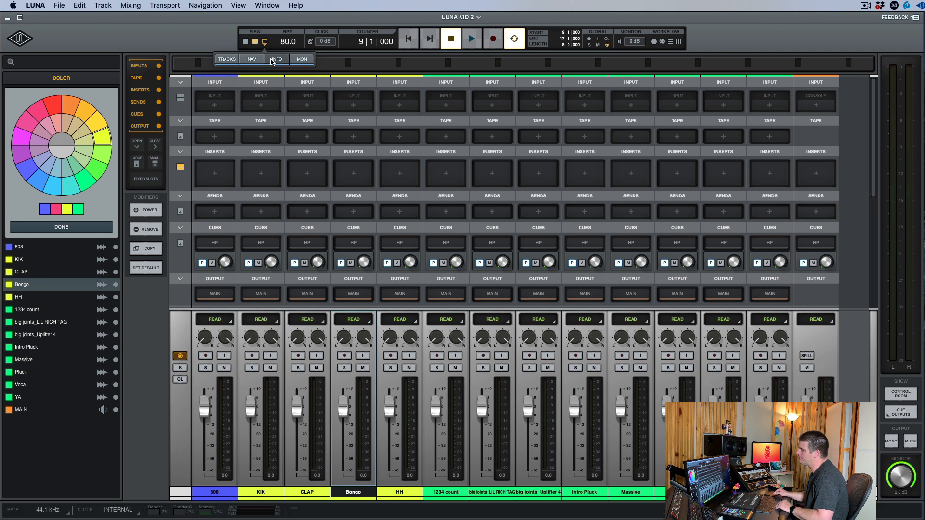
click(301, 60)
click(301, 60)
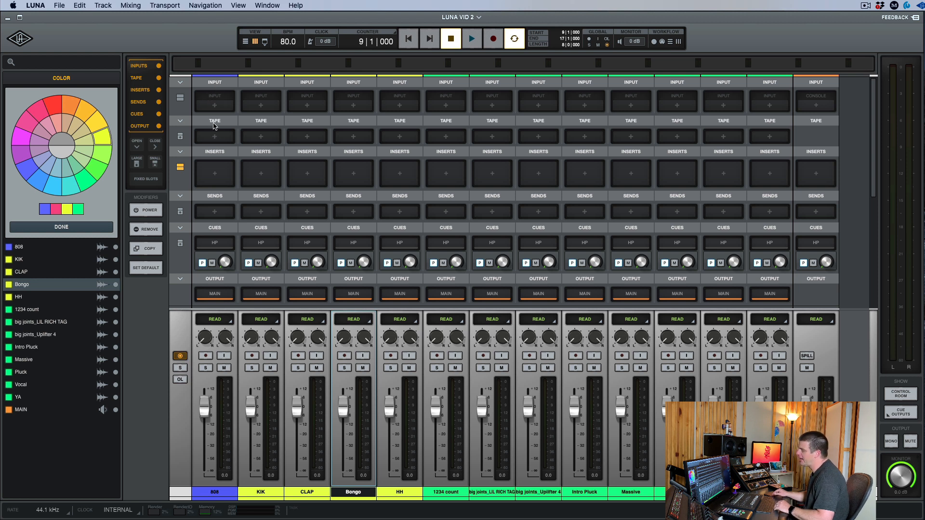
Step: Hide and restore the Inputs and Tape rows in the mixer, and hide the Cues row
click(213, 123)
click(212, 123)
click(158, 81)
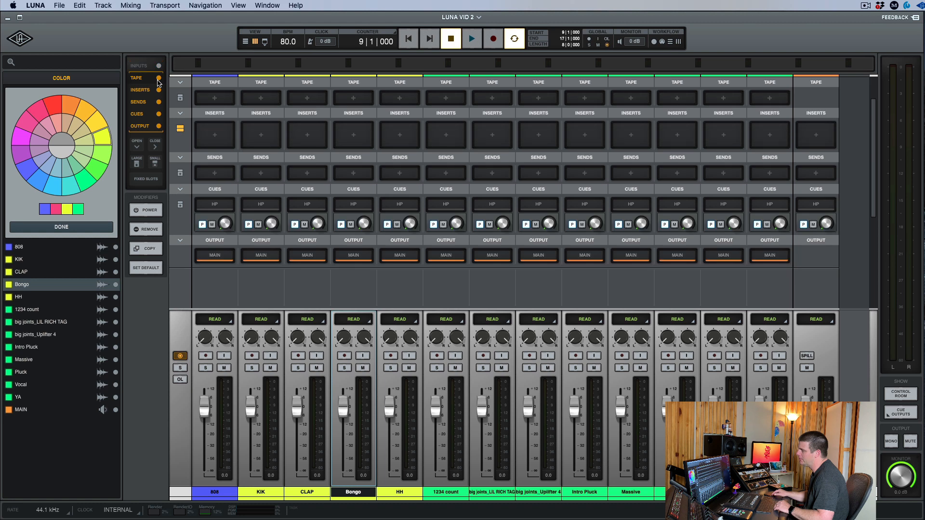
click(159, 81)
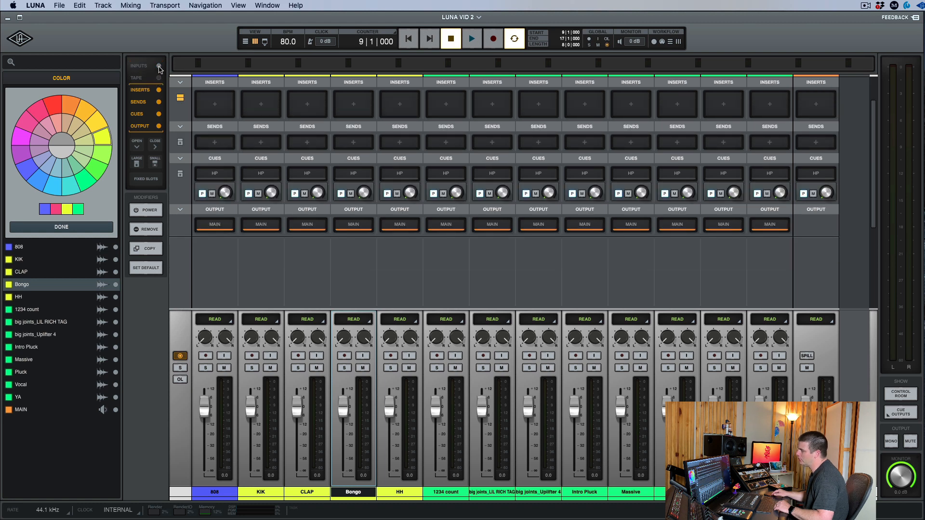
click(159, 67)
click(159, 78)
click(140, 81)
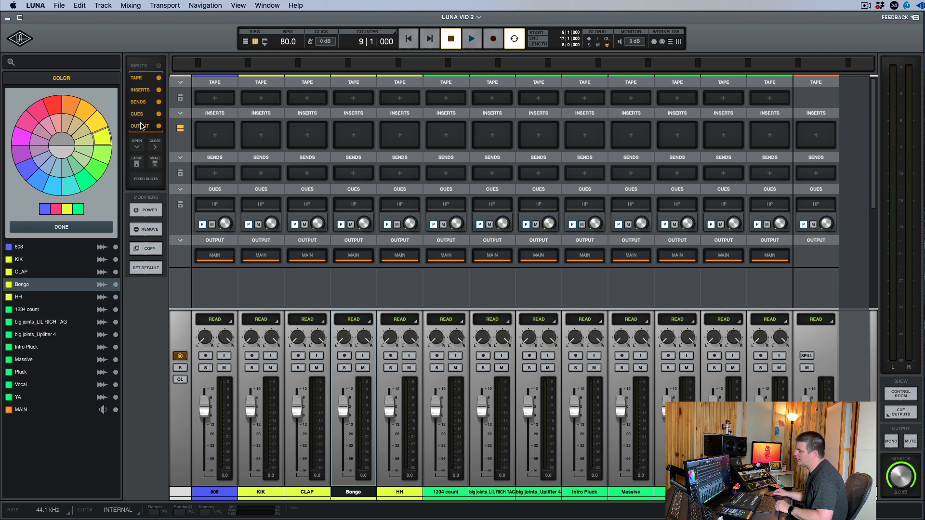
click(158, 114)
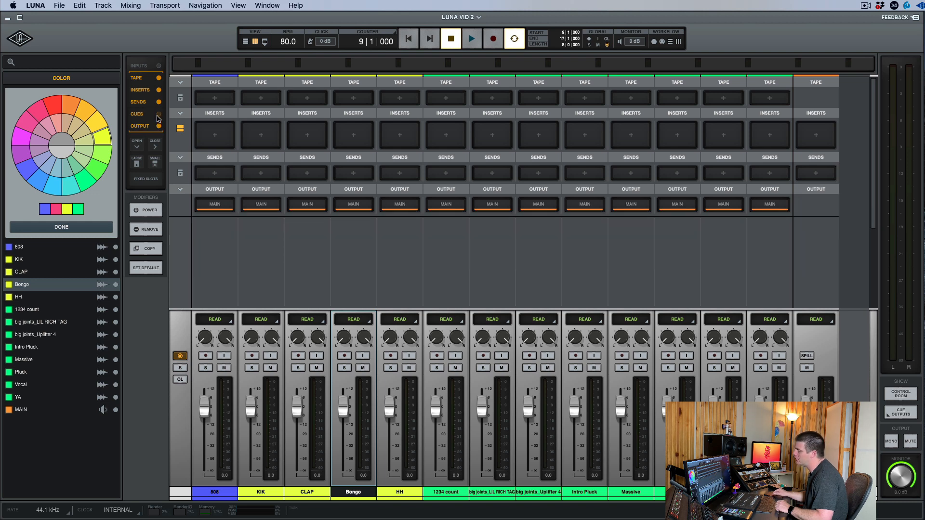
click(159, 66)
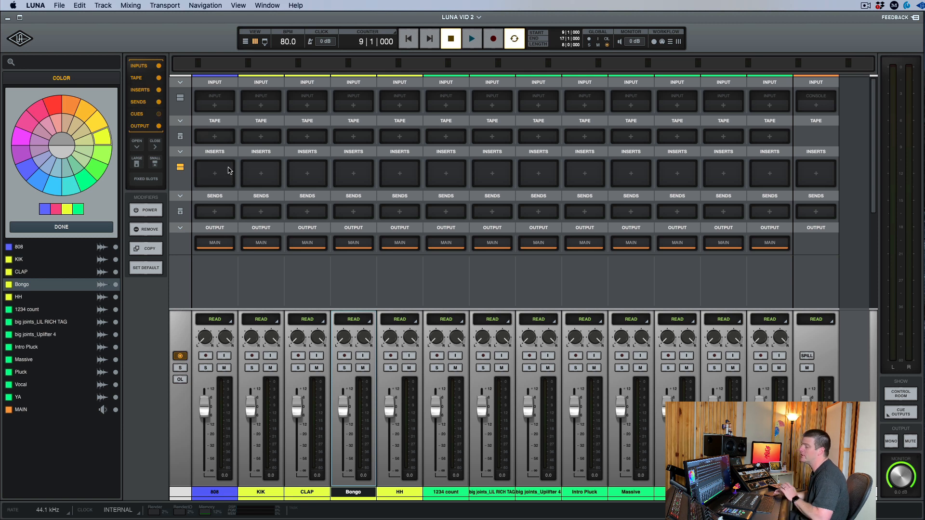
Step: Collapse all mixer rows, expand and collapse the Inserts row alone, and expand all rows again
click(152, 147)
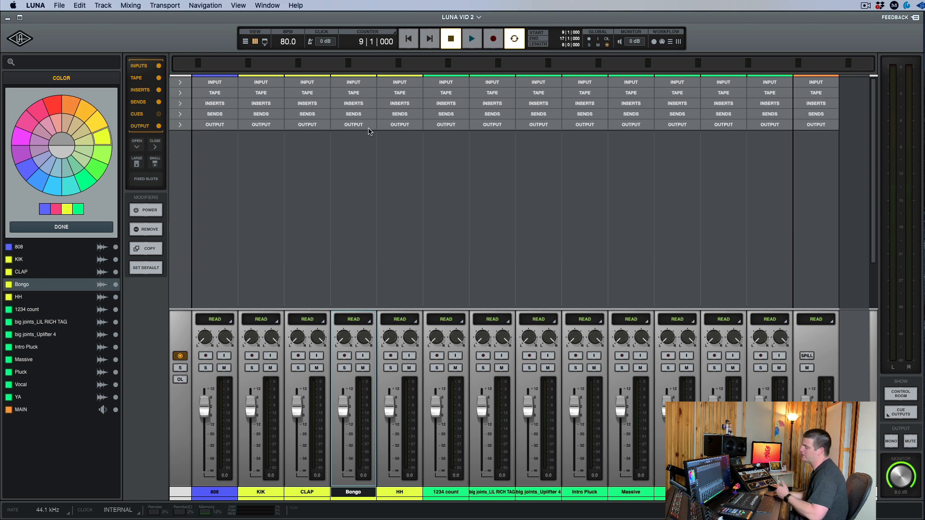
click(180, 103)
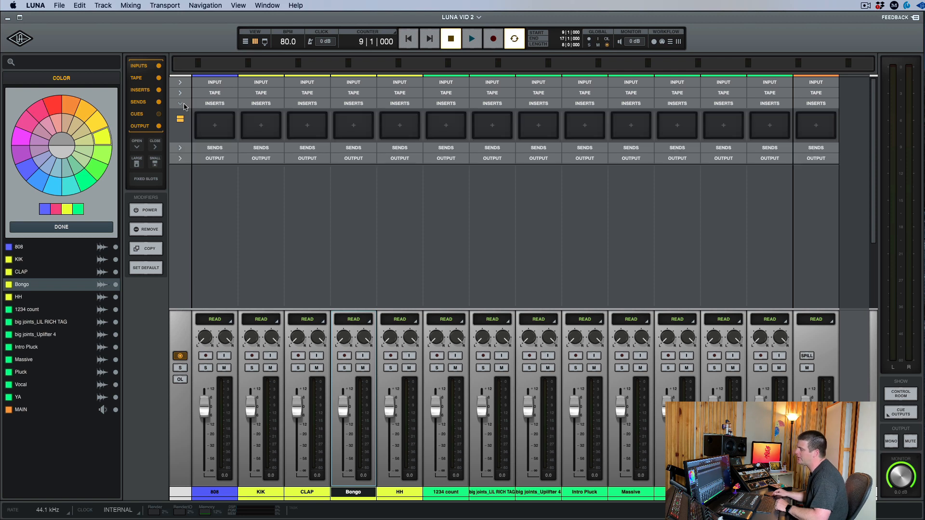
click(180, 115)
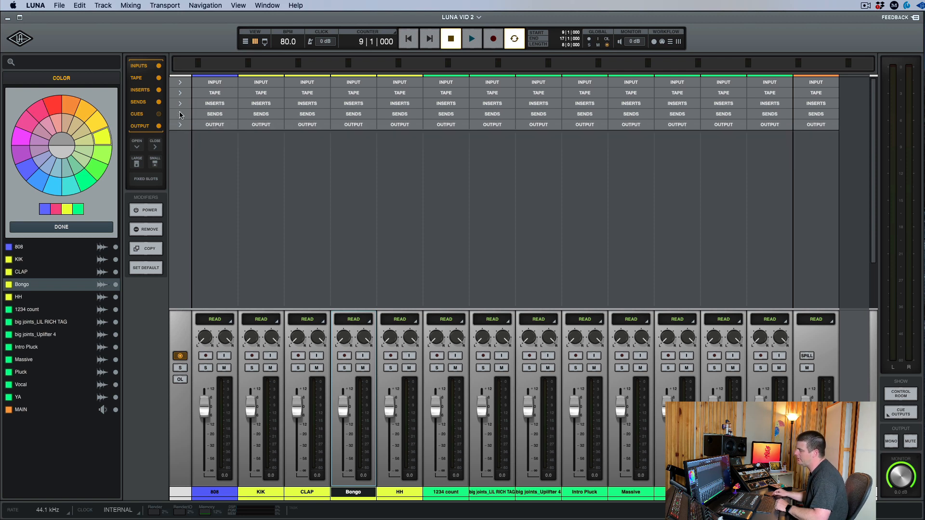
click(137, 144)
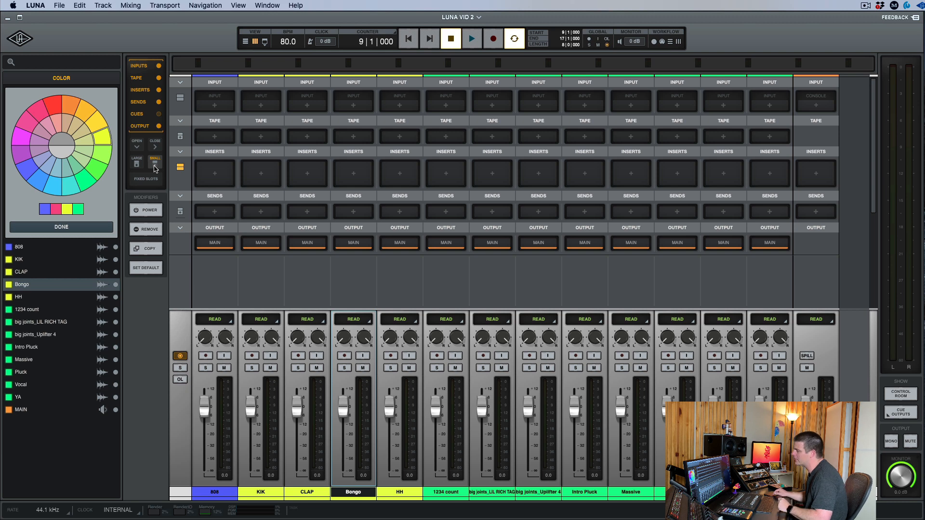
Step: Turn on fixed slots in the mixer, look through the insert and send slots, and turn fixed slots off
click(151, 180)
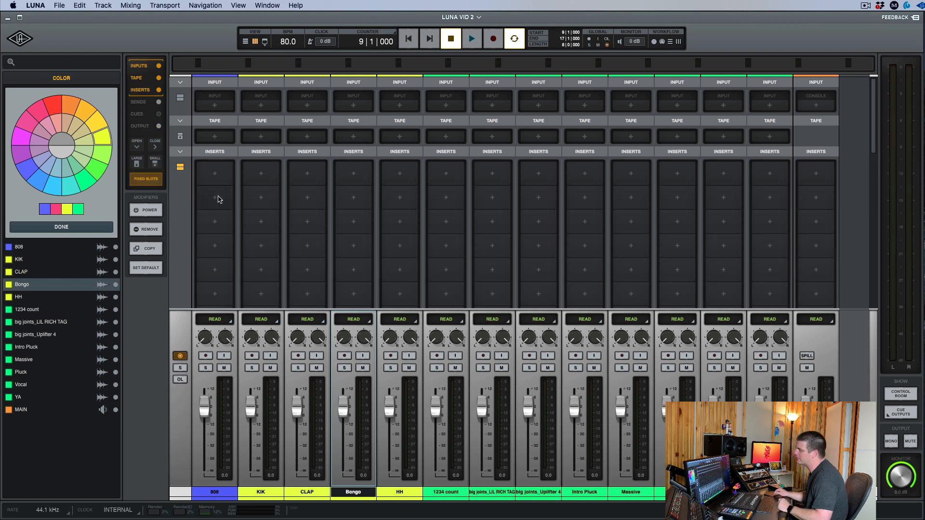
scroll(218, 199, down, 5)
scroll(218, 200, up, 3)
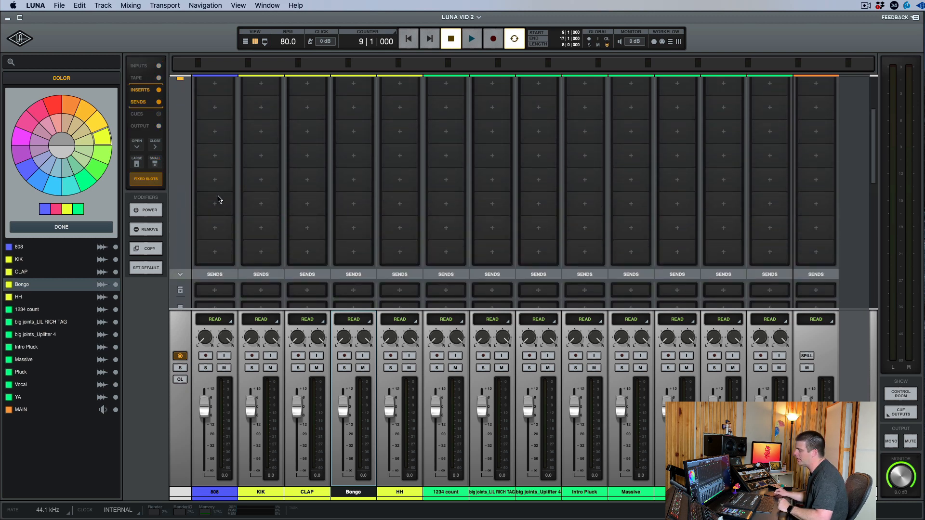
scroll(212, 283, down, 5)
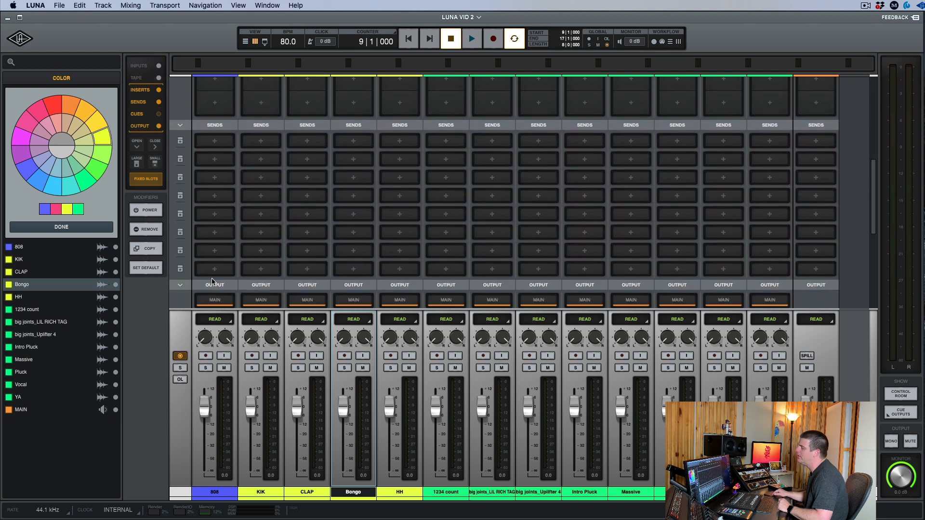
scroll(227, 292, up, 8)
scroll(225, 292, up, 1)
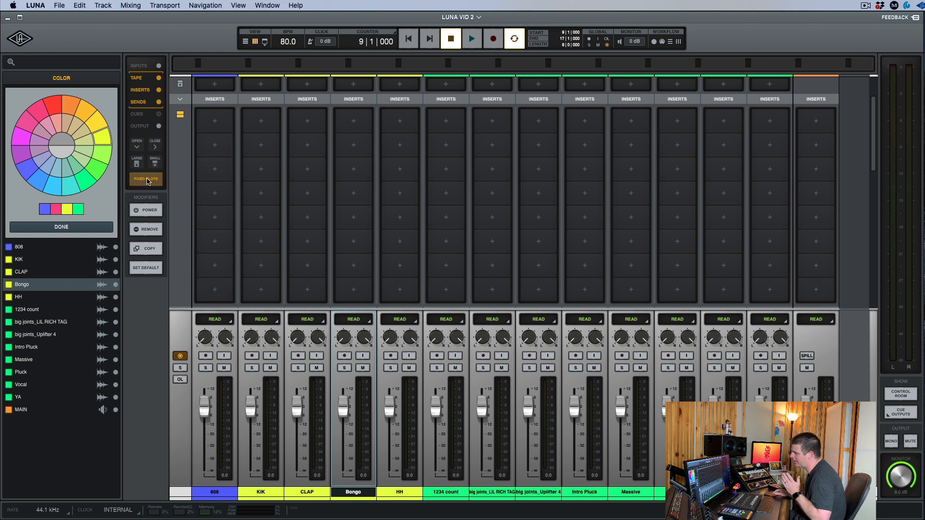
click(147, 179)
scroll(193, 215, up, 3)
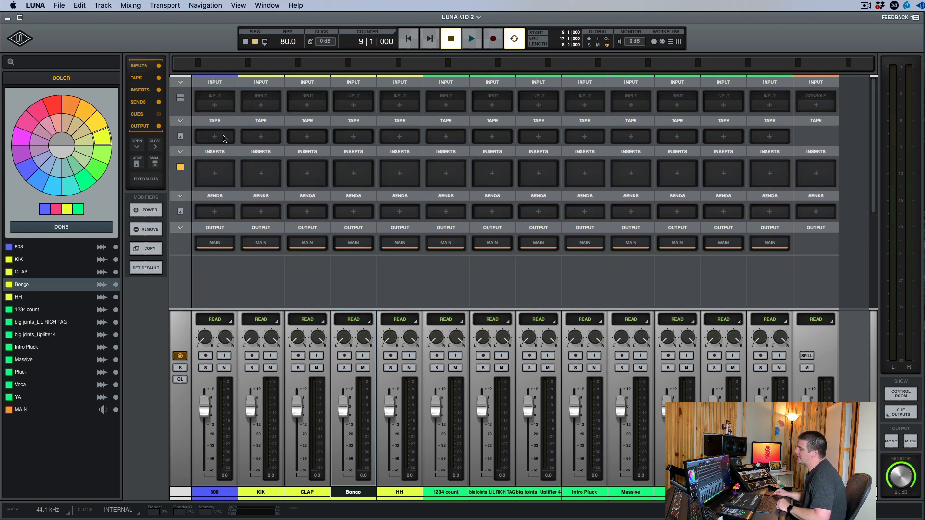
Step: Add the Studer A800 tape machine to the 808 track, and switch the mixer controls to large and then small size
click(215, 137)
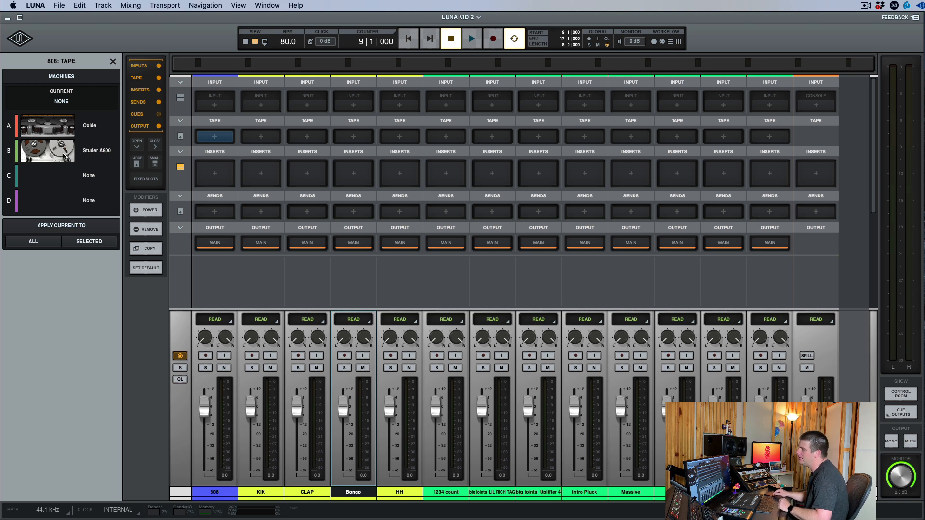
click(63, 155)
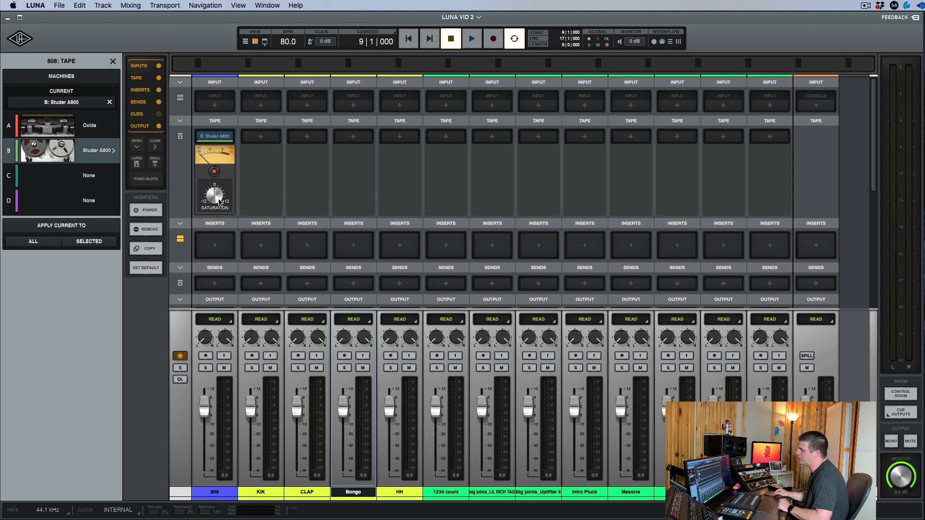
click(216, 174)
click(216, 174)
click(137, 164)
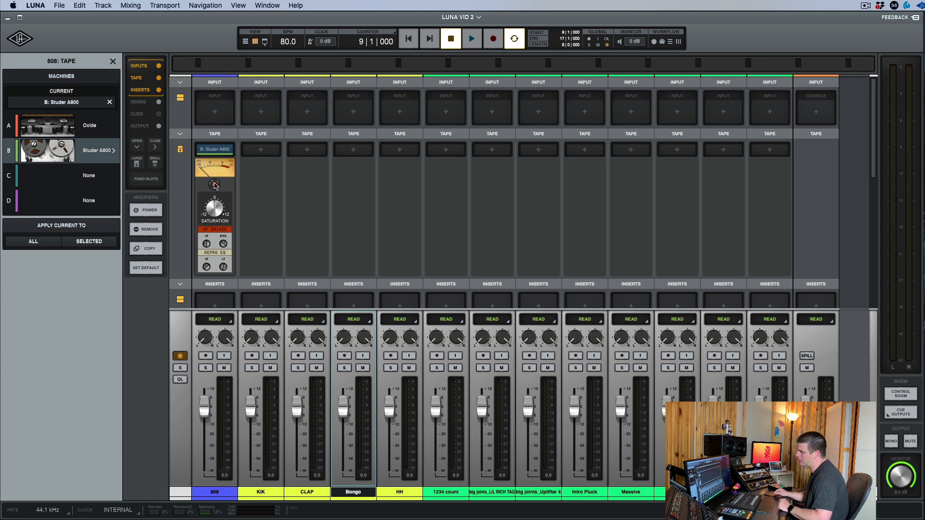
click(155, 163)
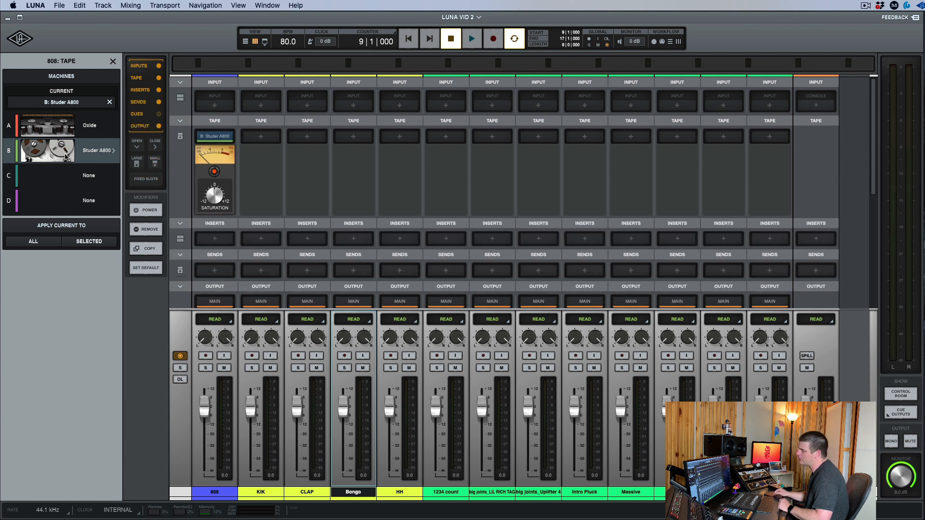
Step: Examine the Studer A800 machine settings, including the controls behind its front cover, and close the settings
click(60, 154)
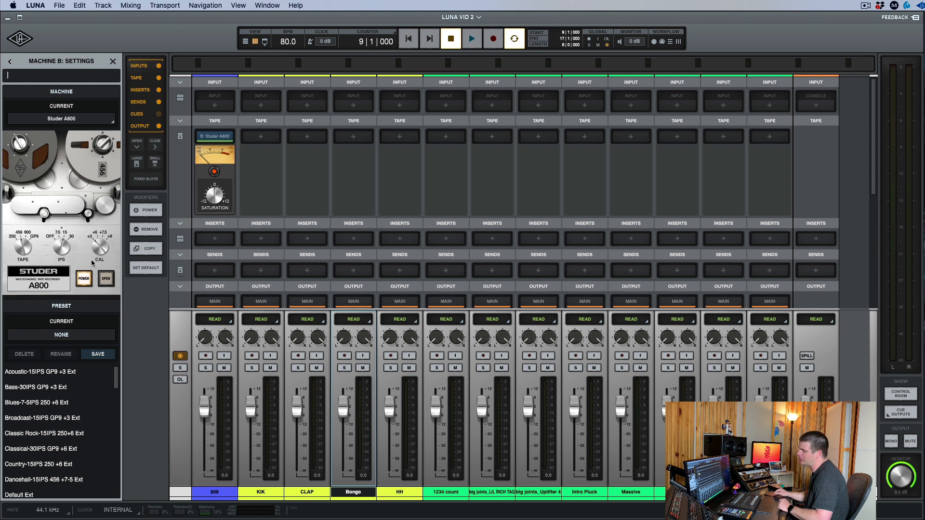
click(106, 278)
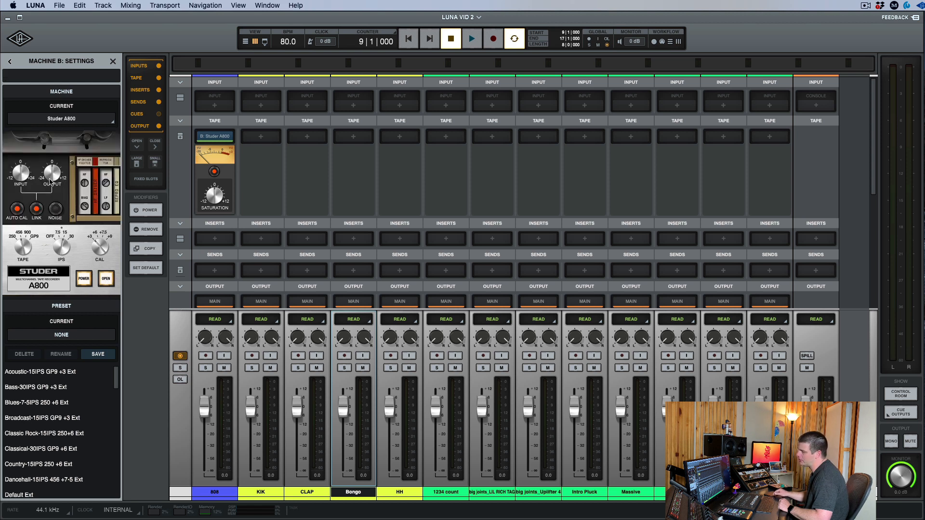
click(113, 280)
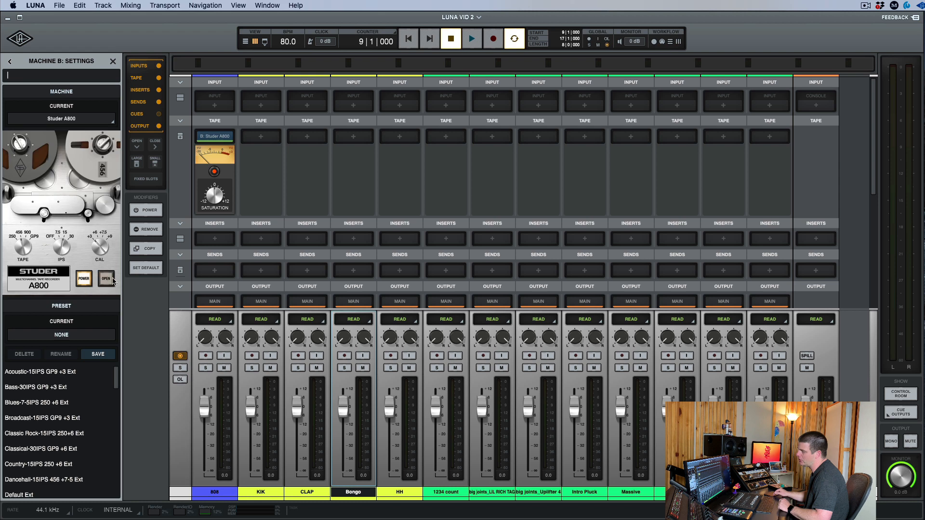
click(113, 61)
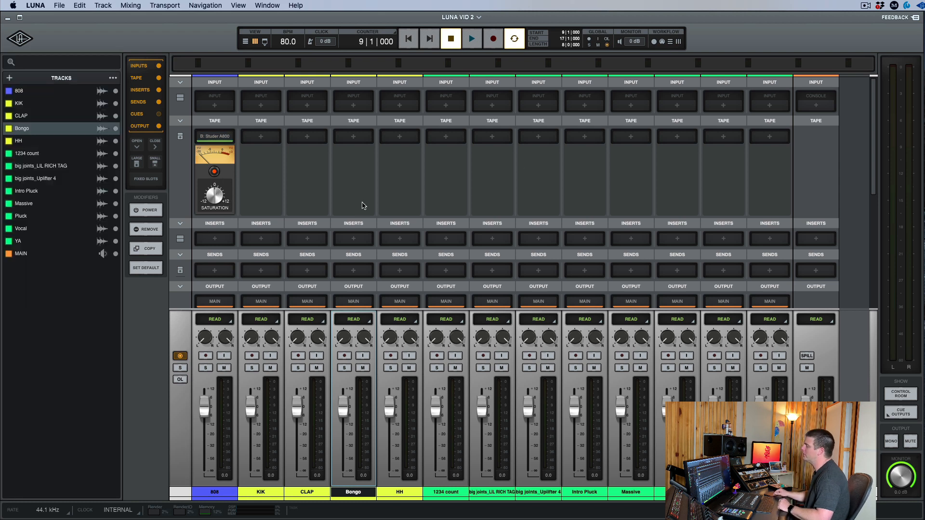
Step: Select the tracks from KIK through YA and apply the Studer A800 tape machine to all of them
click(266, 492)
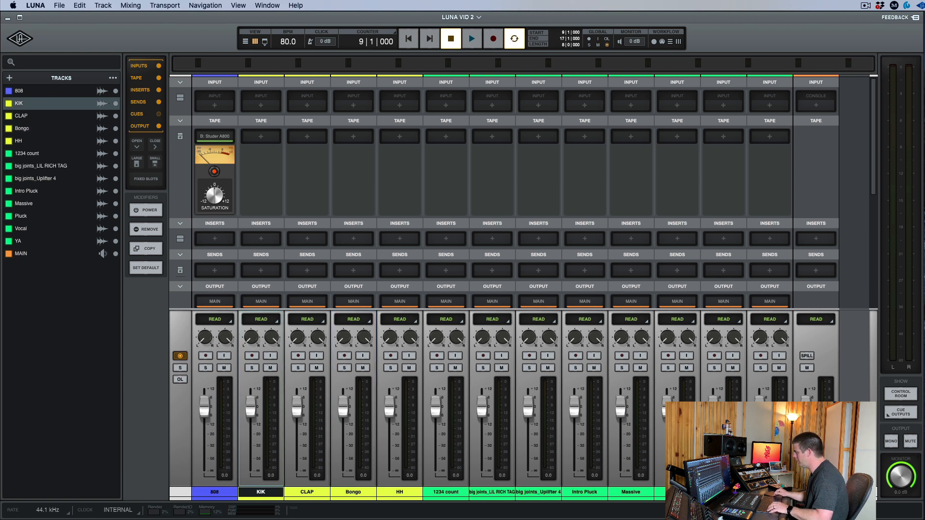
shift+click(770, 492)
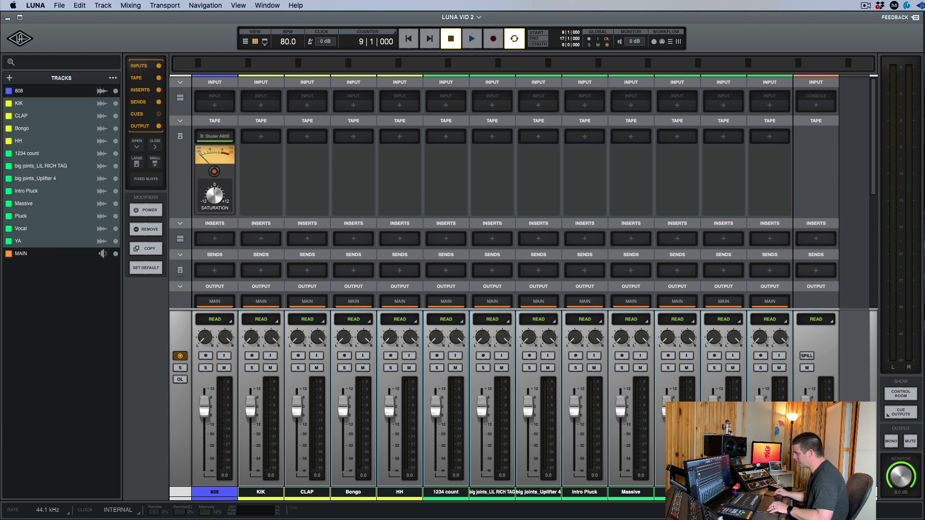
click(261, 138)
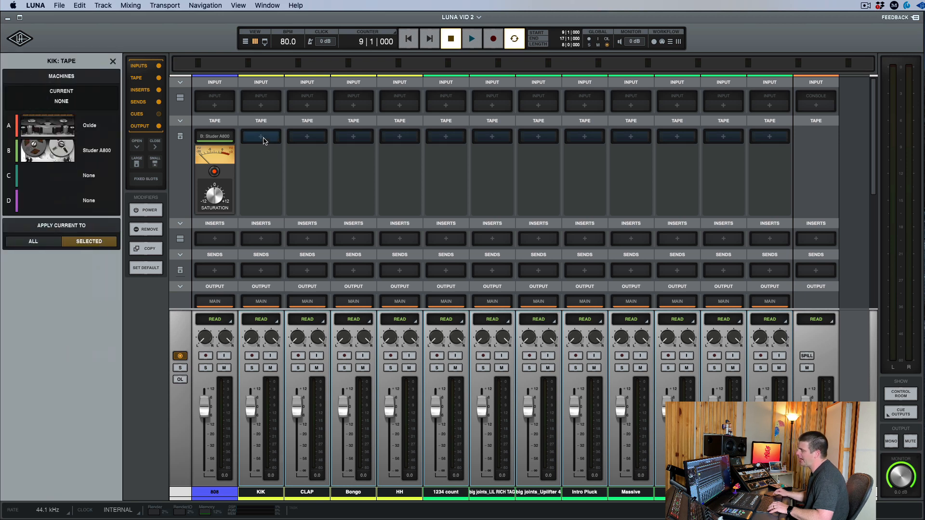
click(103, 152)
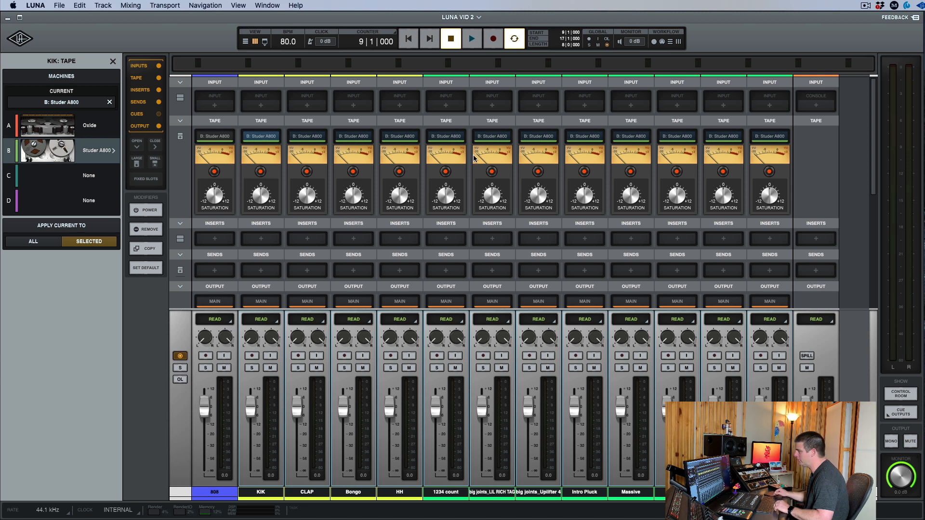
Step: Play the loop and compare the selected tracks with their Studer A800 tape switched off and on, leaving it on
key(space)
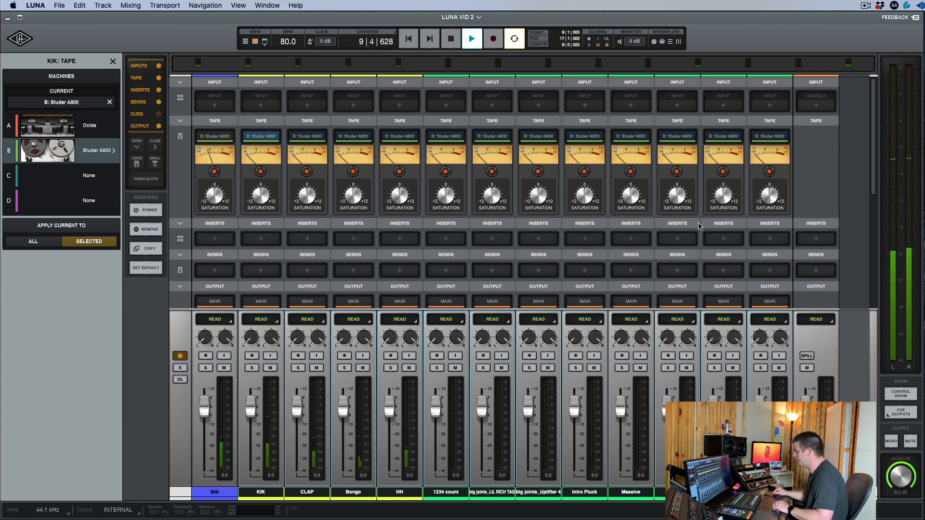
key(space)
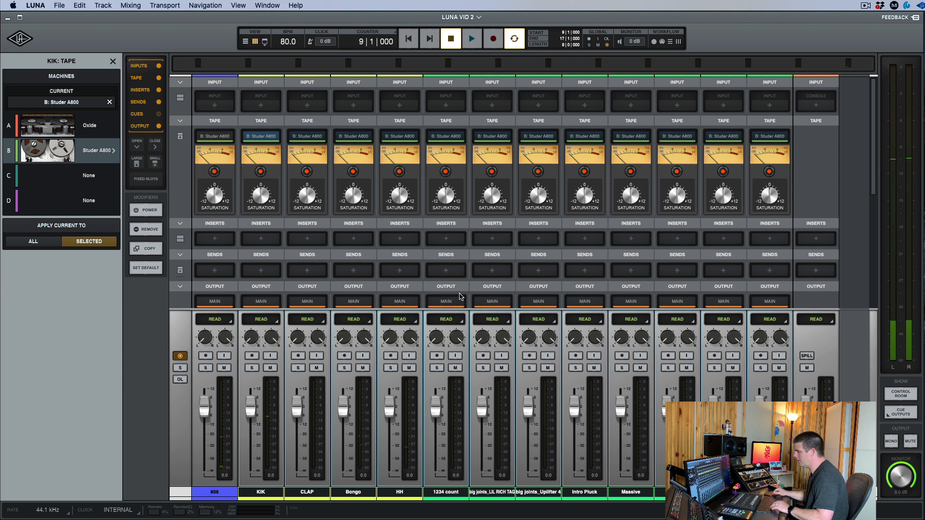
key(space)
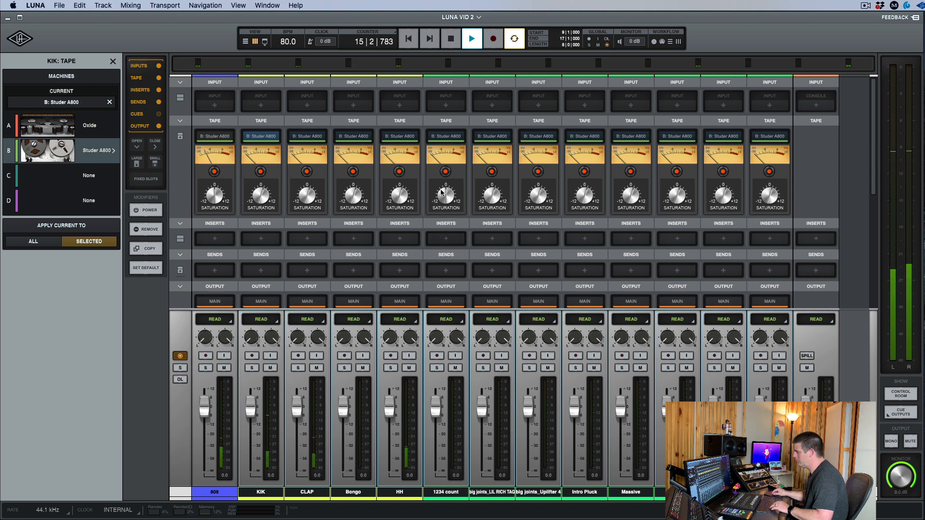
click(447, 171)
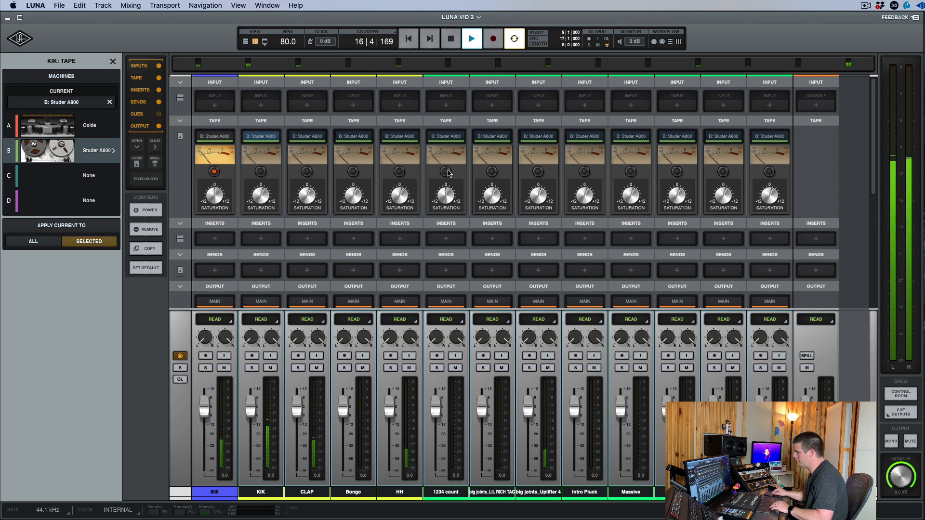
click(446, 172)
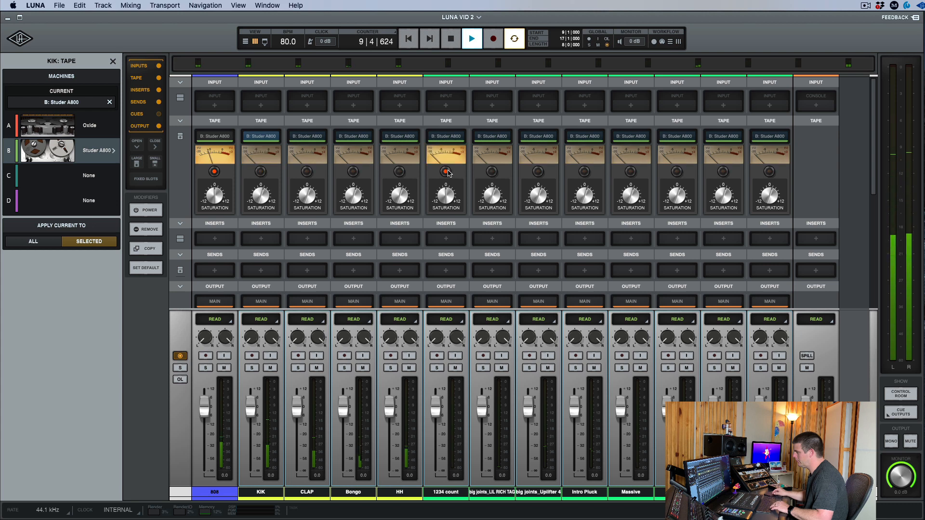
alt+click(446, 172)
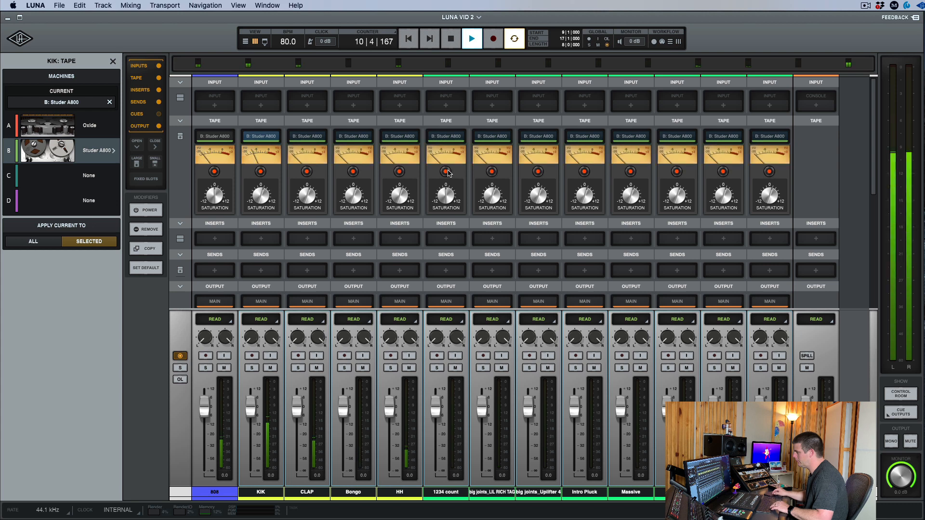
alt+click(446, 172)
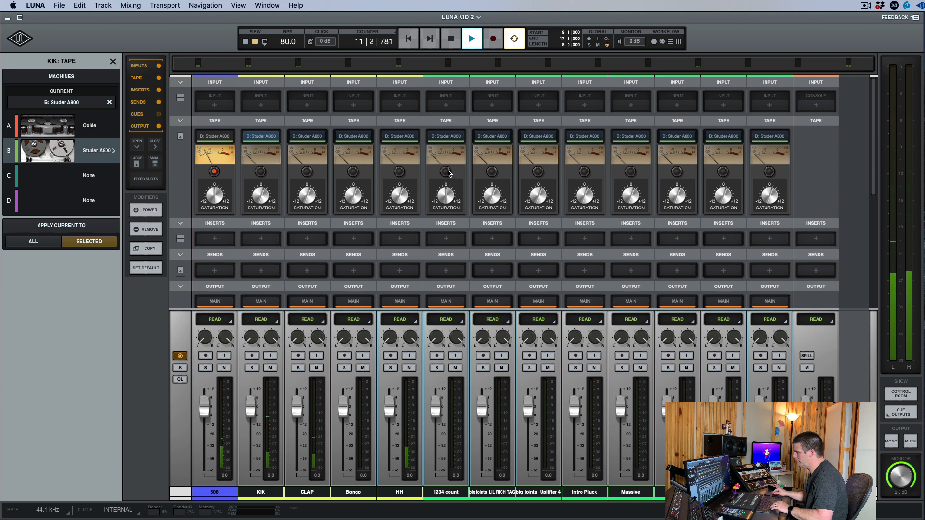
key(space)
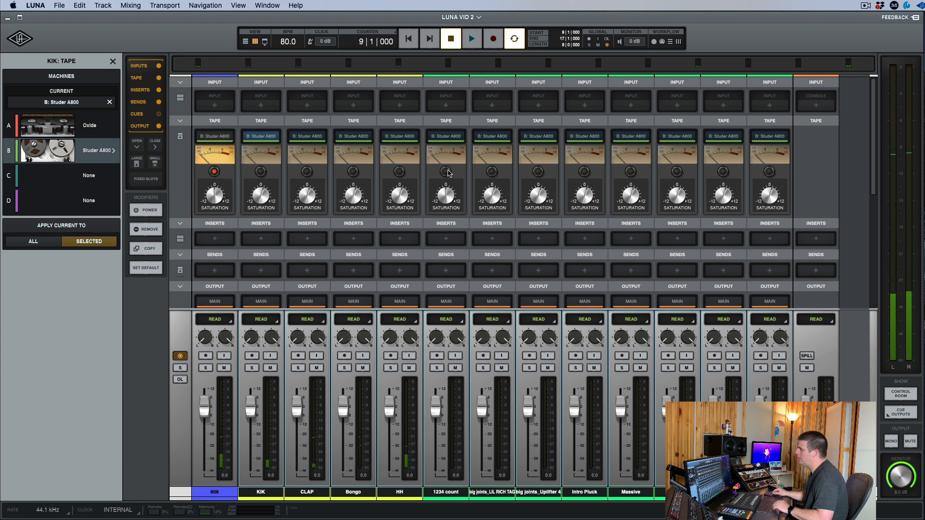
click(446, 172)
alt+click(446, 172)
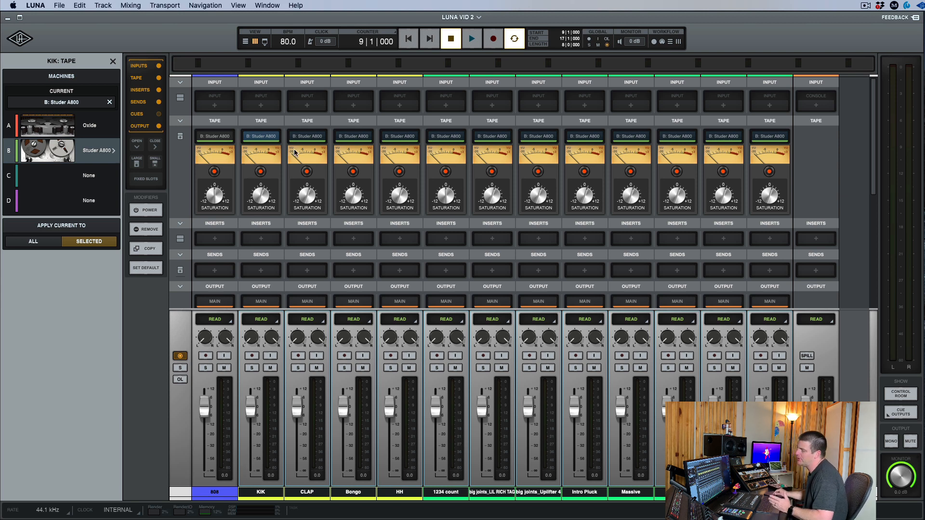
Step: Hide the tape section in the mixer and show it again, and open the CLAP track's input routing
click(157, 78)
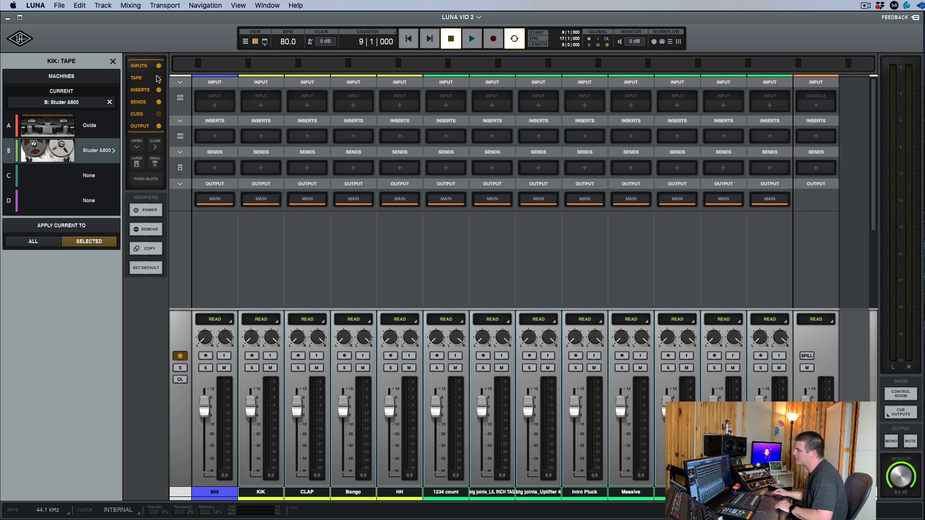
click(157, 78)
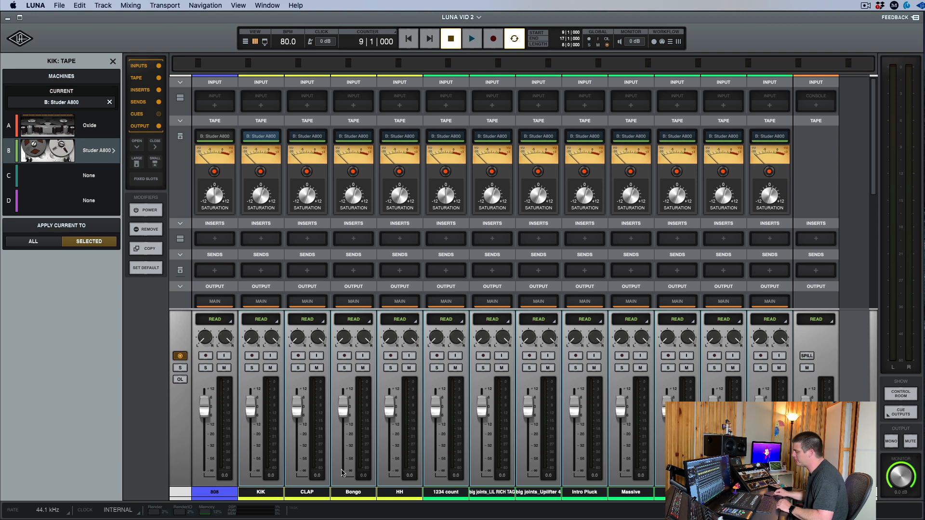
click(399, 492)
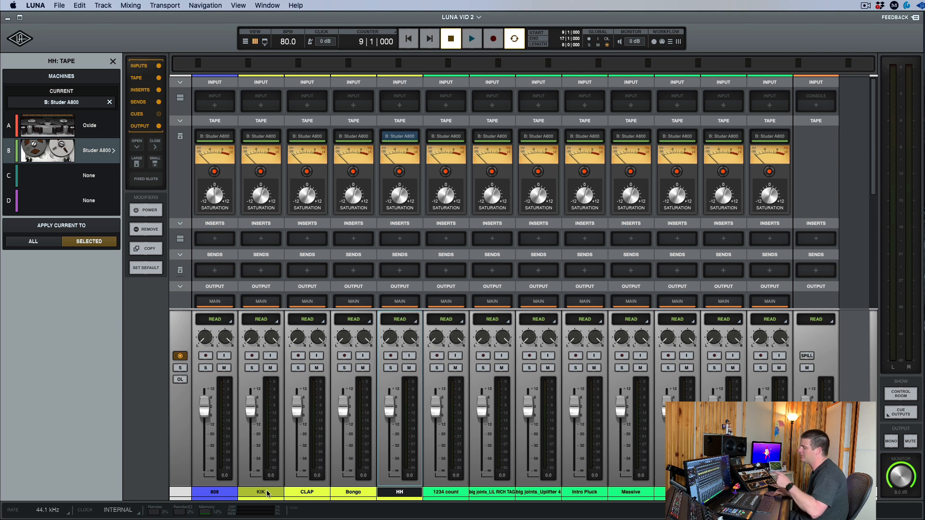
click(314, 106)
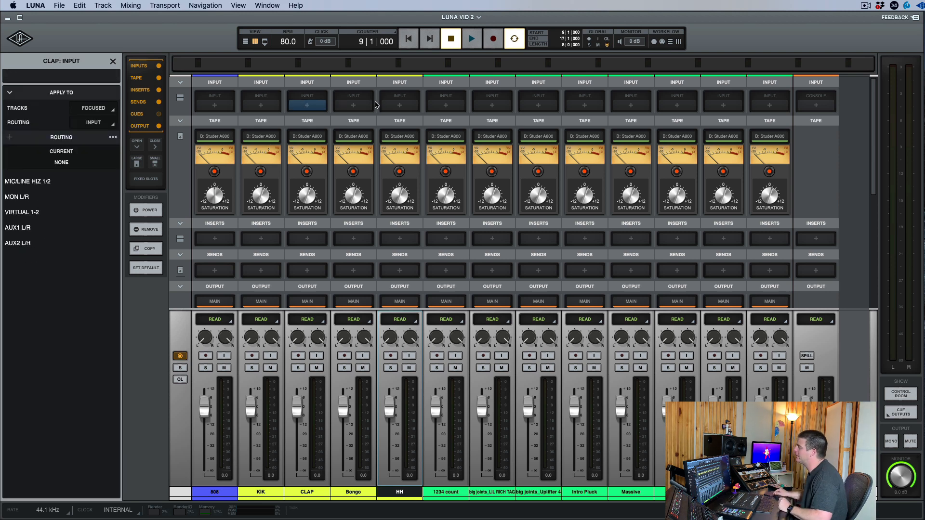
Step: Select the tracks from KIK through HH and open their output routing
click(263, 492)
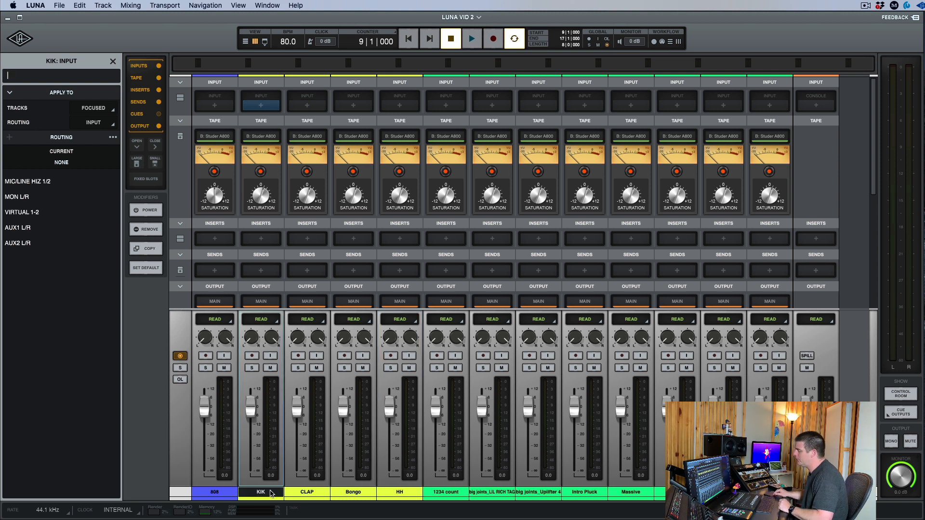
shift+click(406, 492)
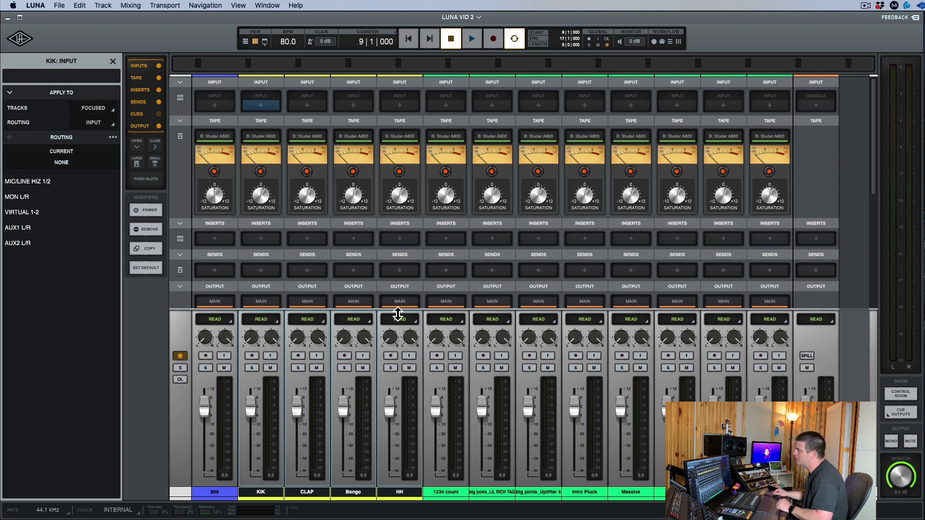
scroll(395, 304, down, 1)
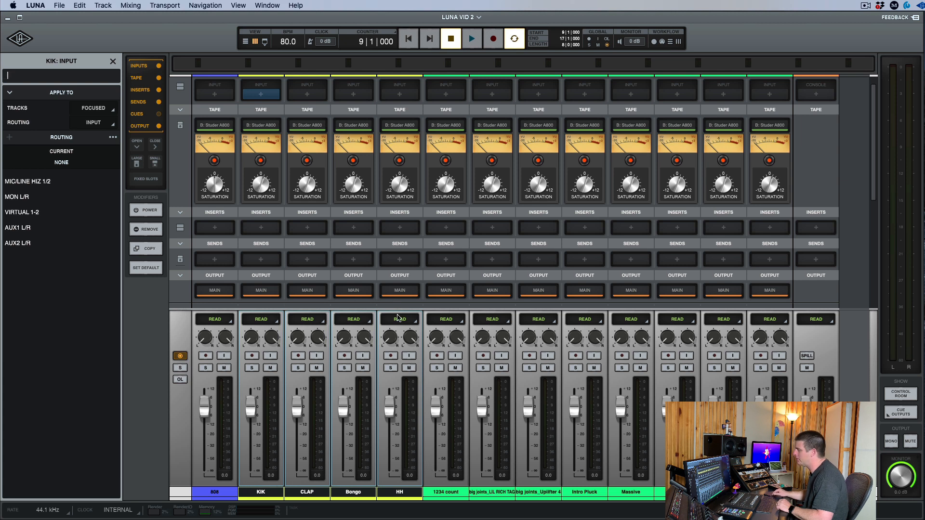
click(400, 291)
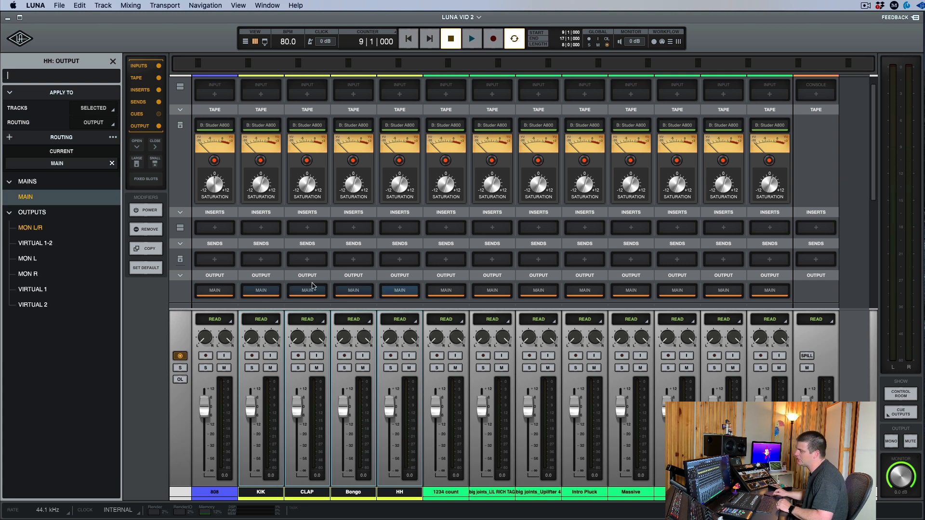
Step: Start a new stereo bus for the selected tracks' outputs and name it DRUM AUX
click(11, 139)
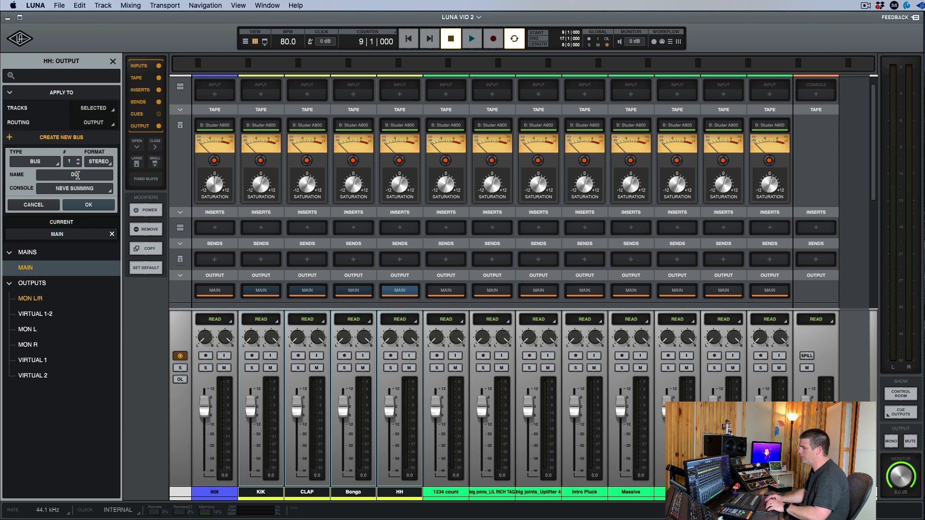
key(BackSpace)
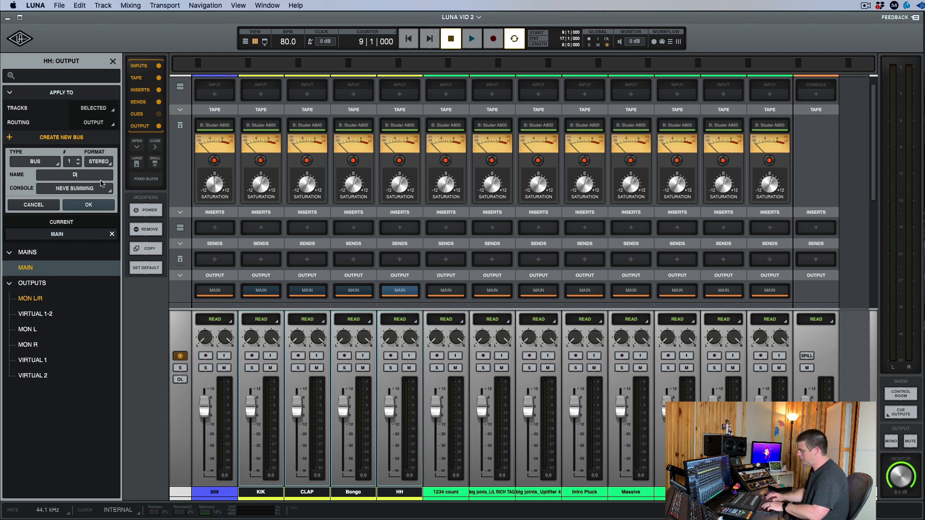
text(RUM AUX)
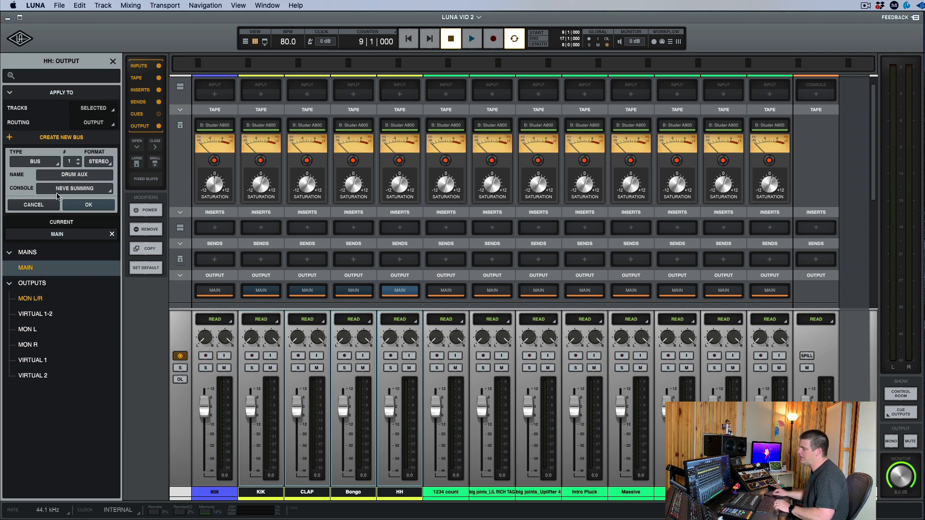
Step: Look through the console choices for the new bus, keep Neve Summing, and create the bus
click(99, 190)
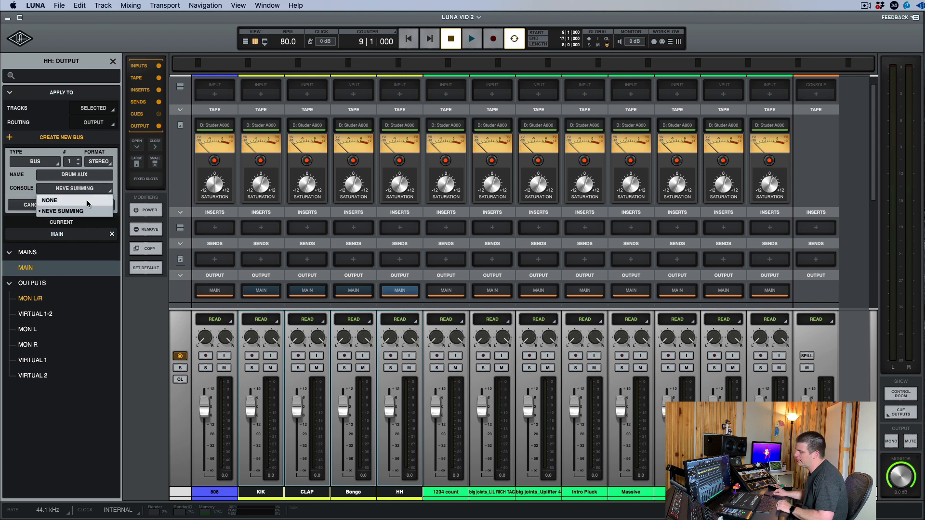
click(16, 193)
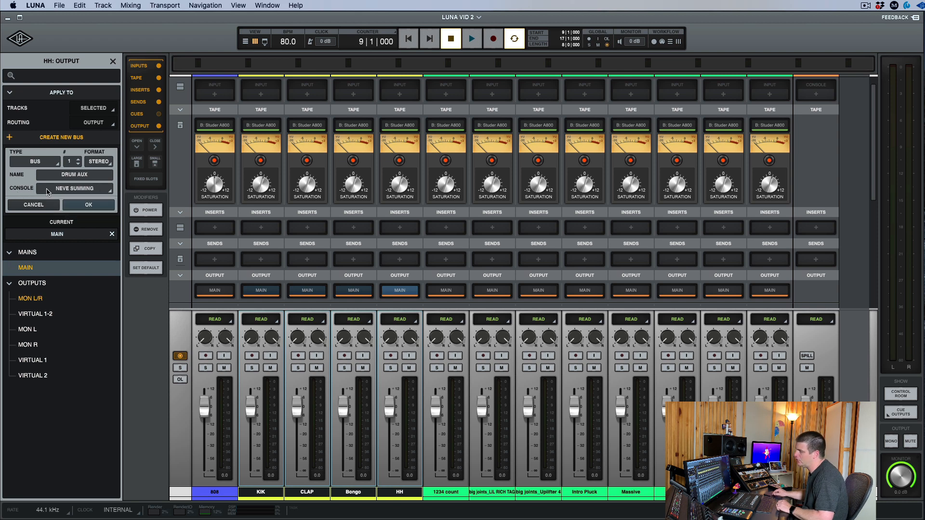
click(77, 189)
click(54, 201)
click(73, 188)
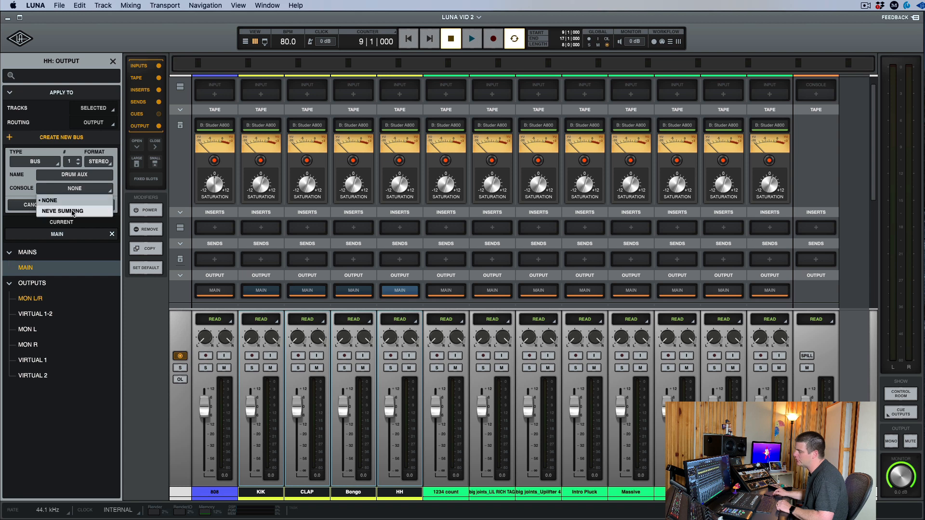
click(73, 210)
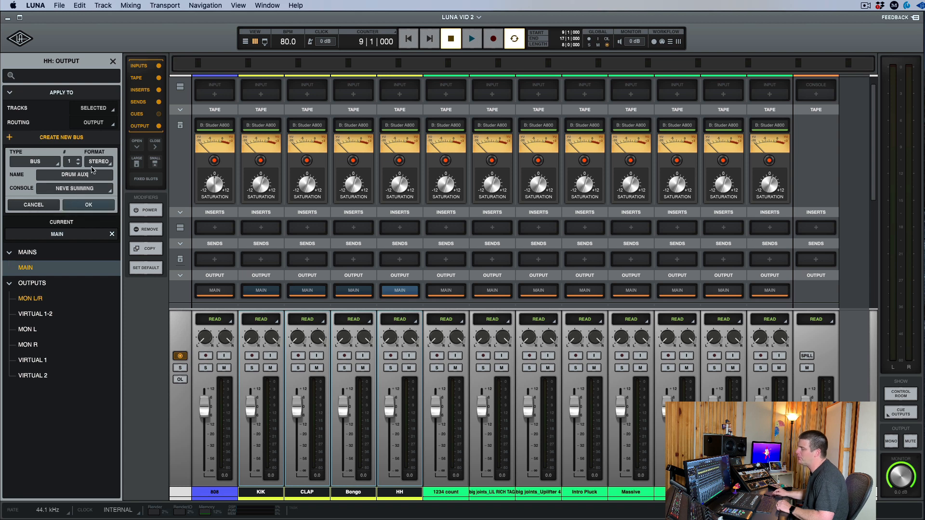
click(89, 206)
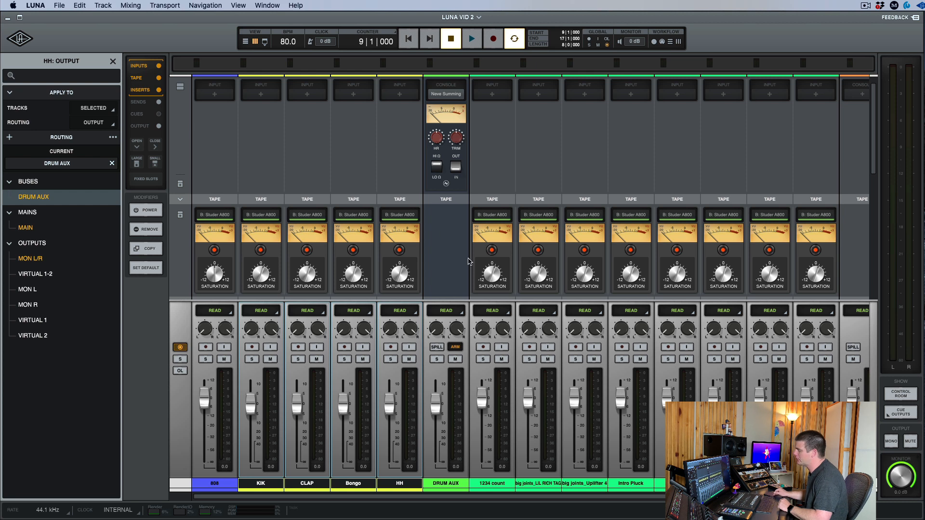
Step: Solo the DRUM AUX bus, play the loop, and compare its Neve Summing switched out and in, leaving it in
click(441, 360)
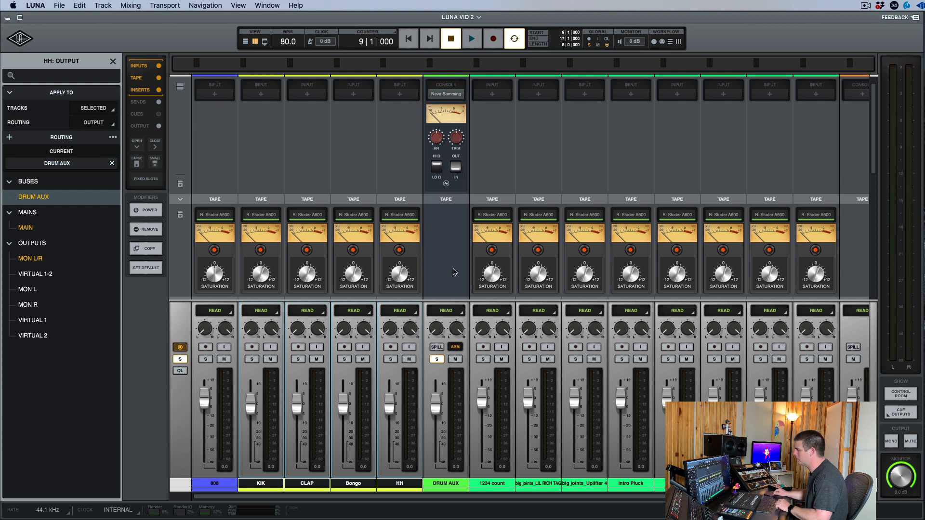
key(space)
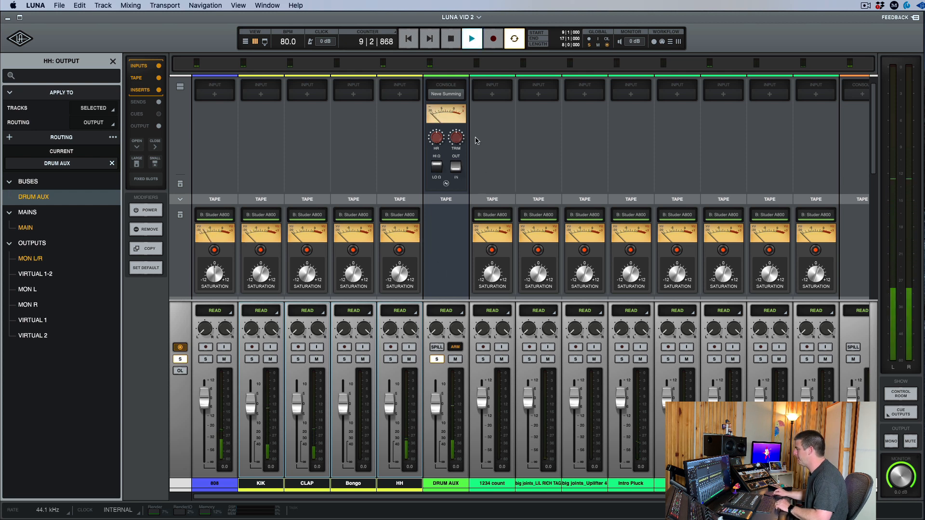
click(456, 166)
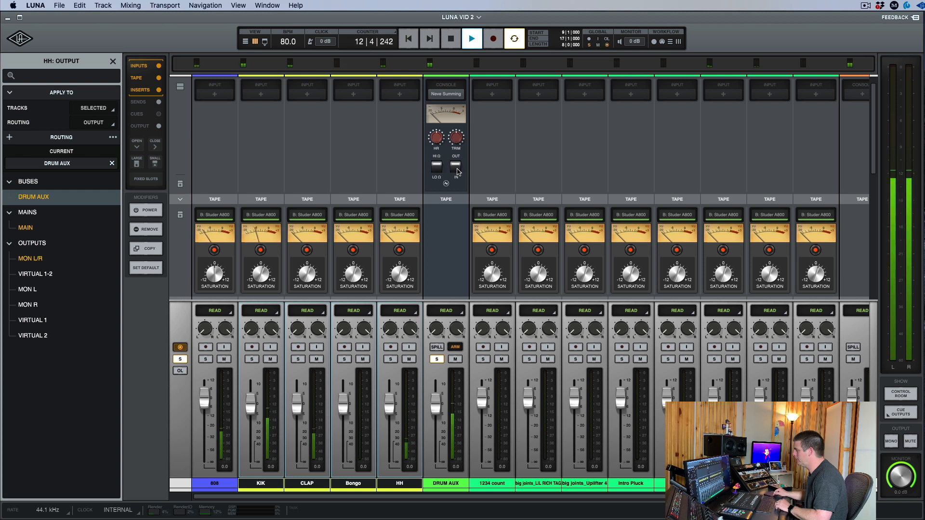
click(457, 170)
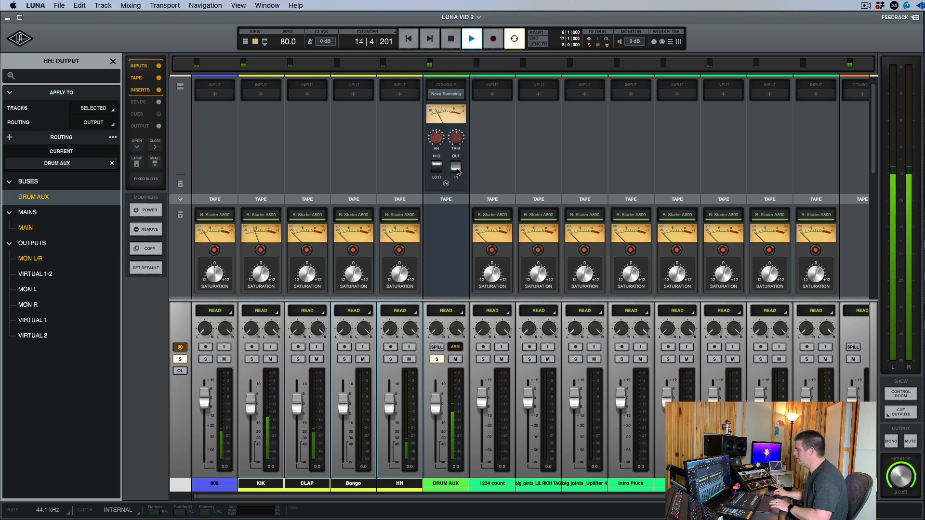
key(space)
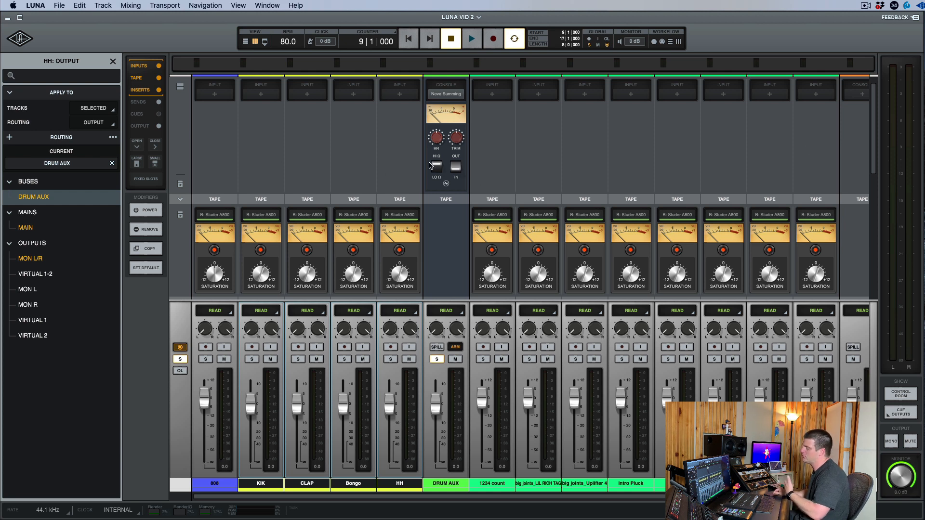
click(459, 166)
click(459, 166)
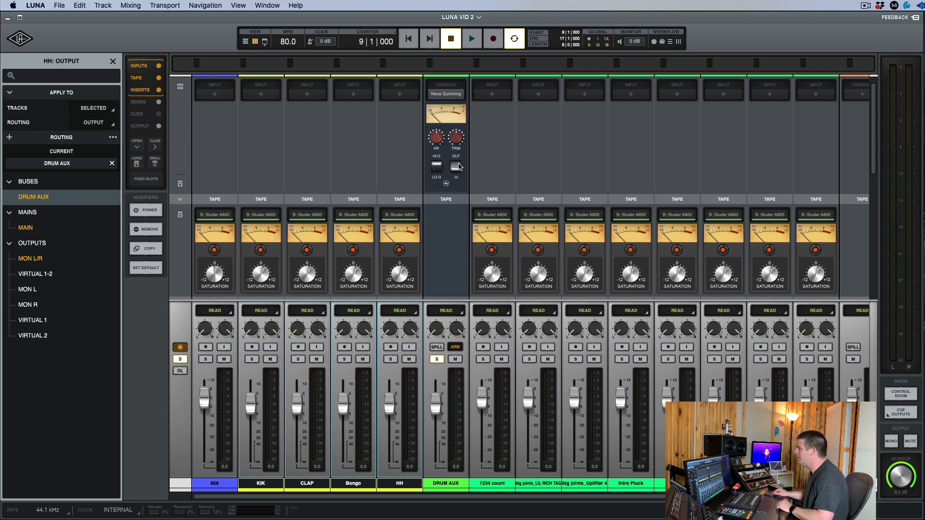
click(459, 166)
click(459, 166)
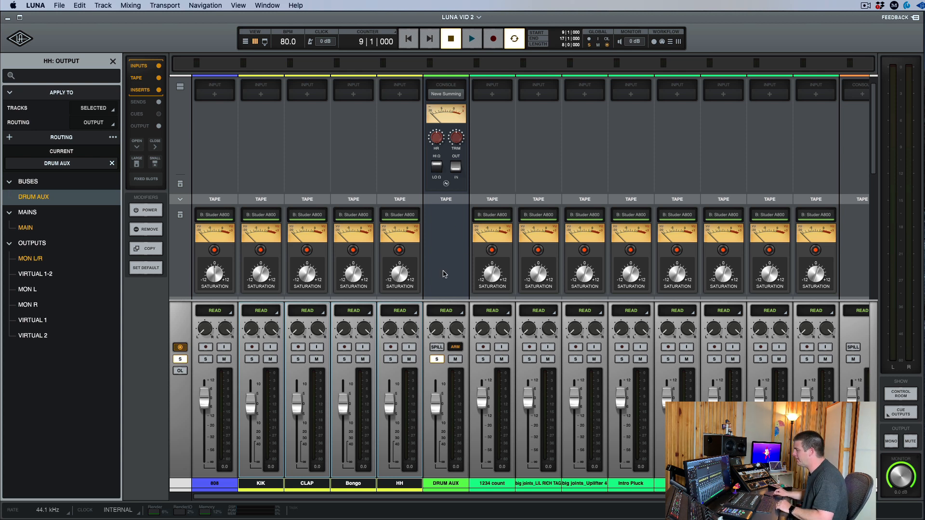
Step: Examine the output assignments of the KIK through HH tracks and the DRUM AUX bus
scroll(443, 273, down, 1)
scroll(443, 273, down, 10)
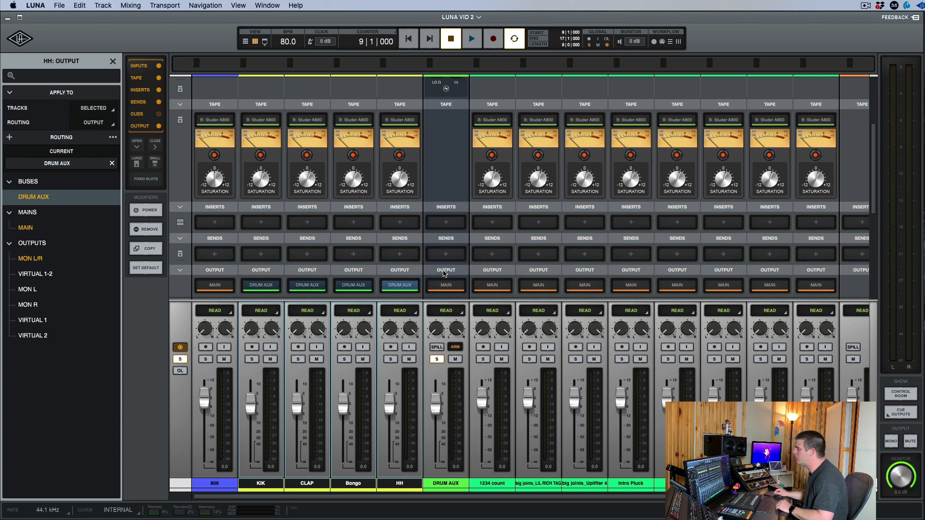
scroll(444, 274, up, 3)
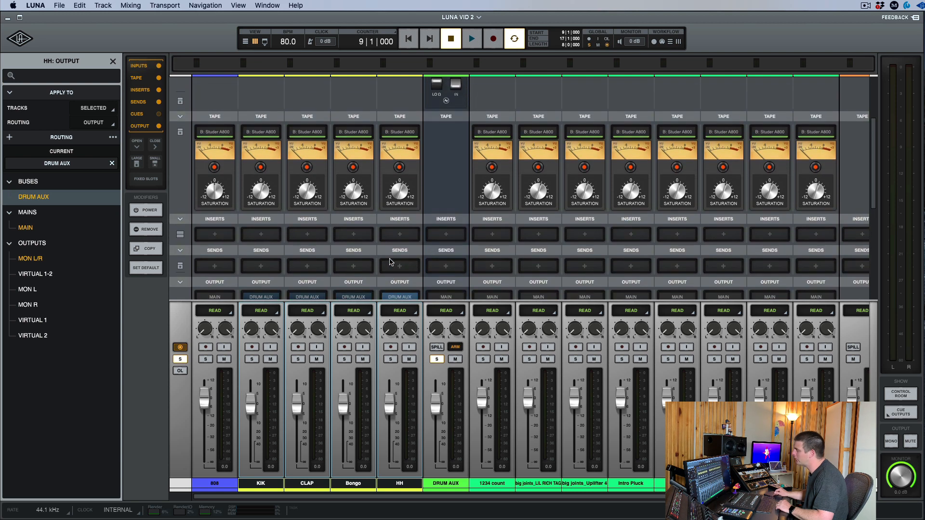
scroll(395, 265, down, 6)
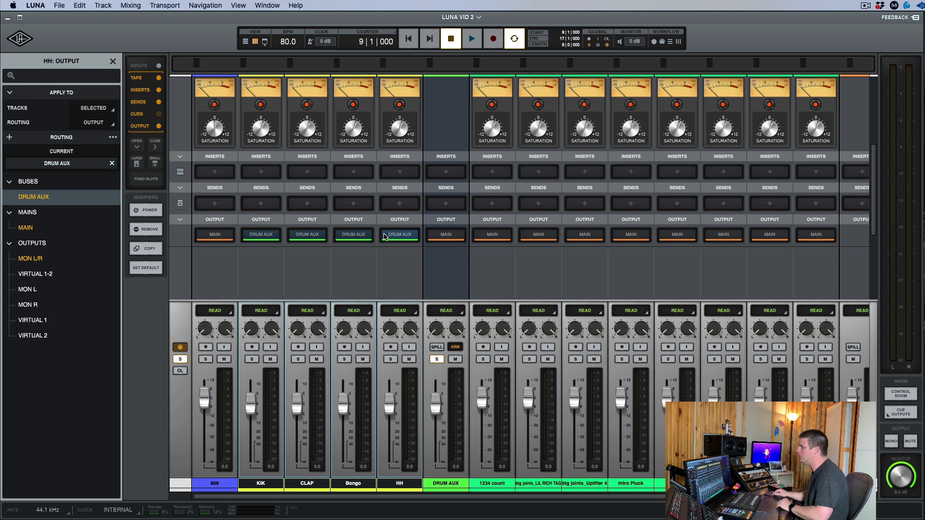
Step: Change the DRUM AUX bus color to red
click(453, 490)
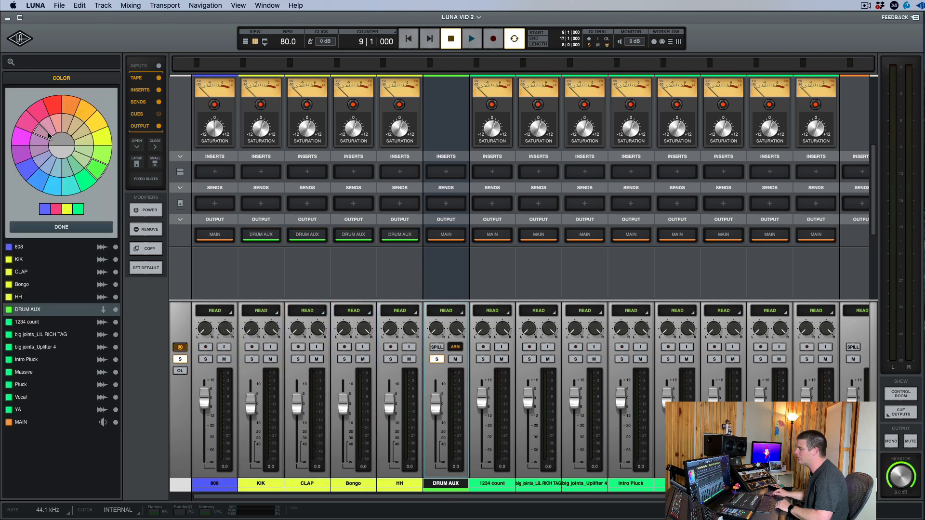
click(53, 105)
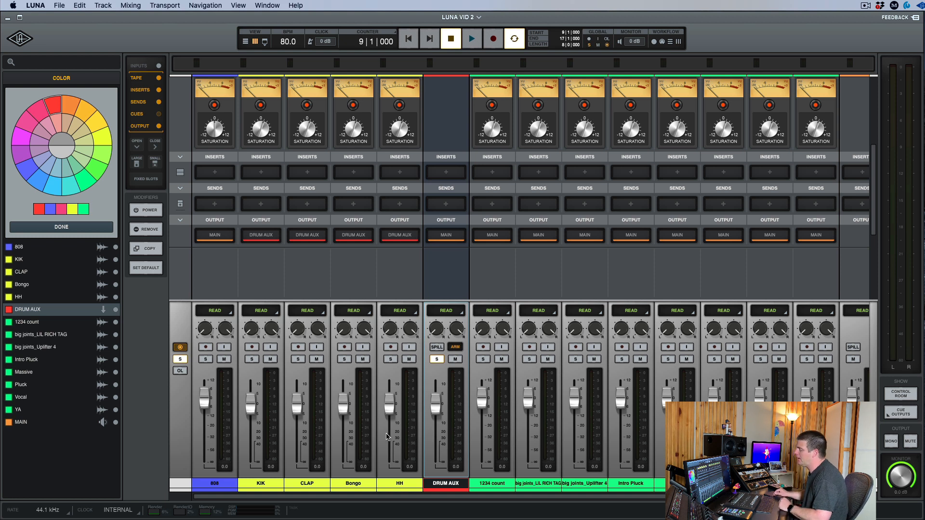
click(390, 383)
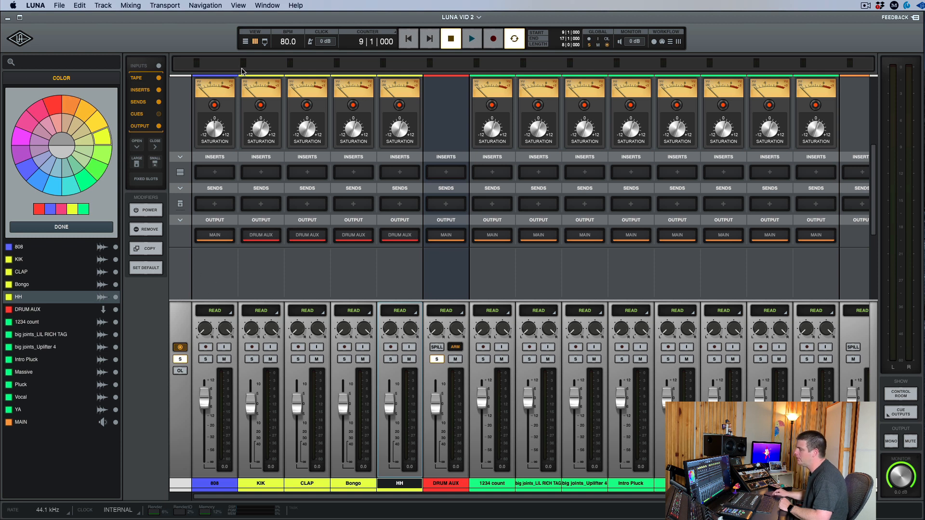
Step: In the timeline view, select the KIK clip's passage from bar 9 to 17|2 and play it briefly
click(245, 42)
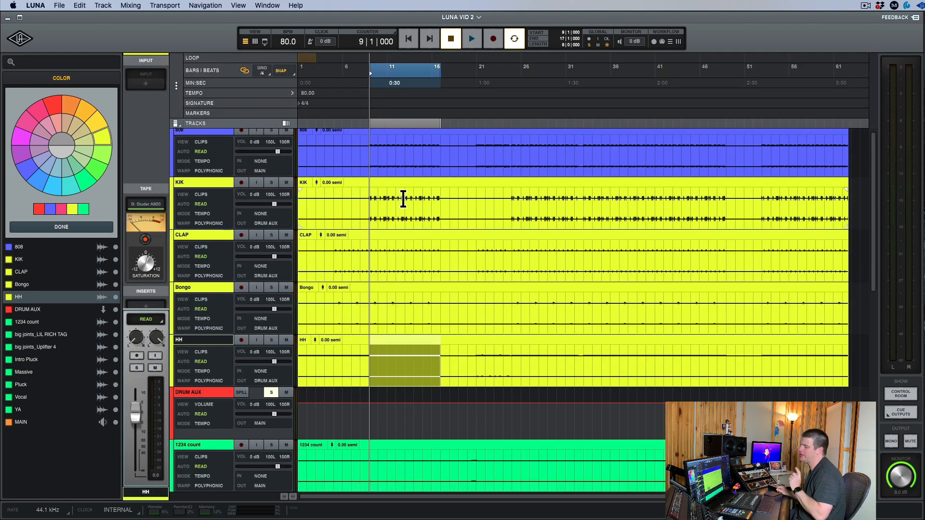
scroll(400, 205, down, 1)
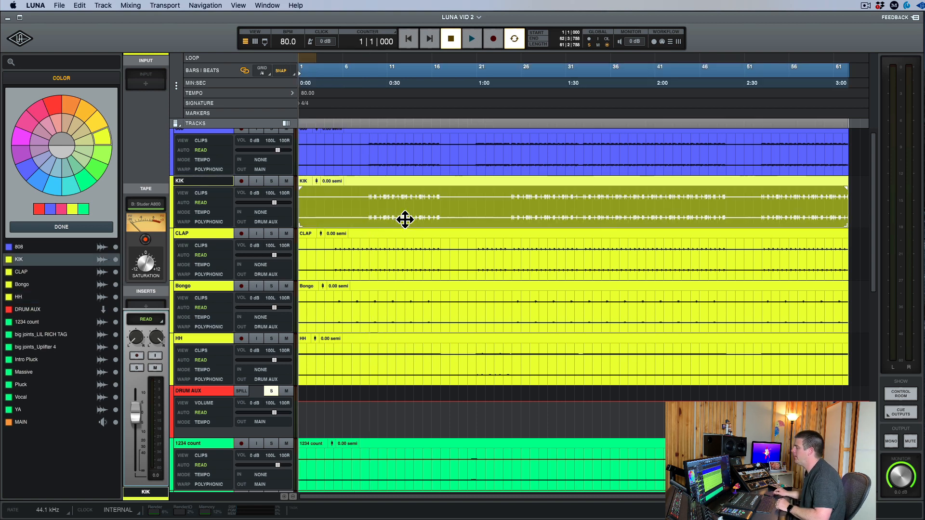
drag(374, 203, 445, 206)
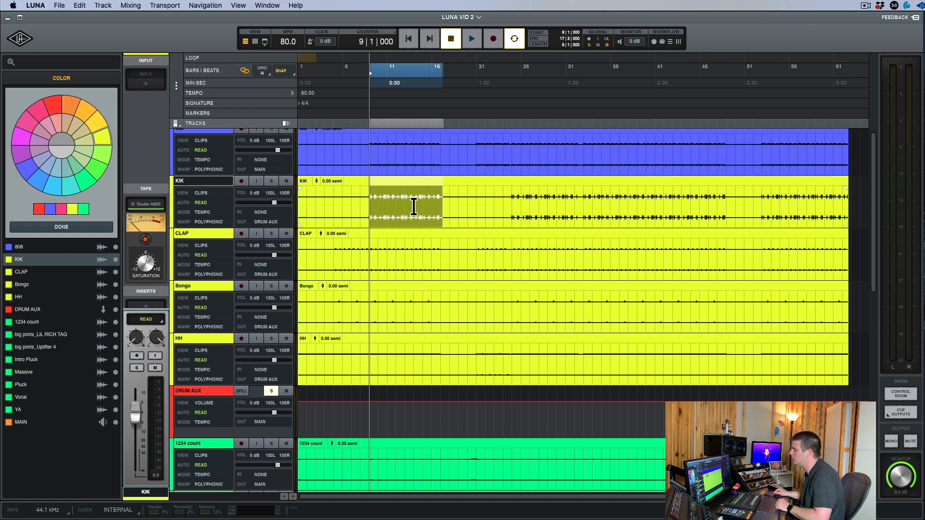
key(space)
key(space)
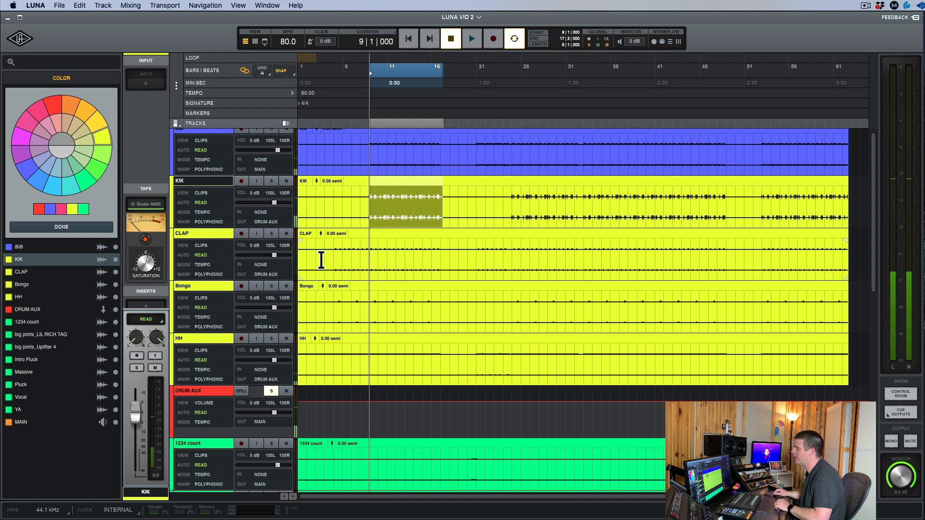
Step: Unsolo the DRUM AUX bus in the mixer view and return to the timeline view
click(255, 42)
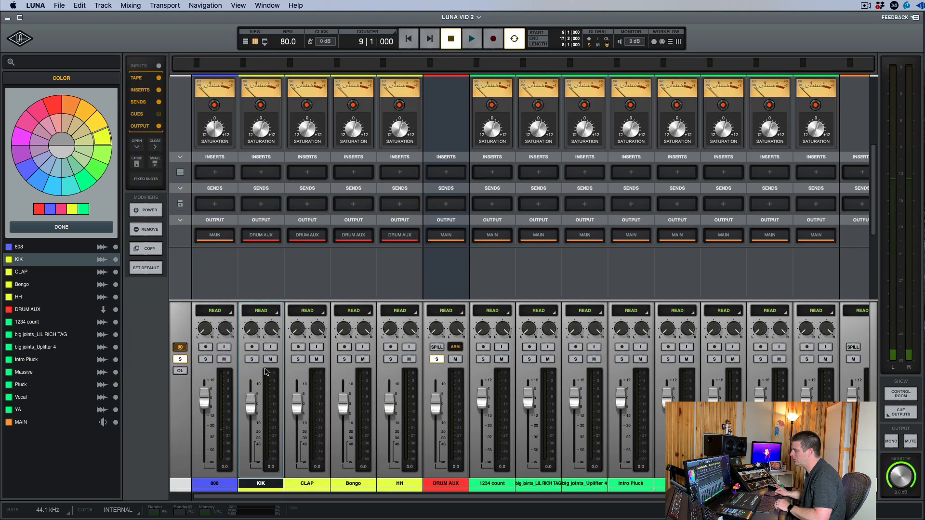
click(436, 360)
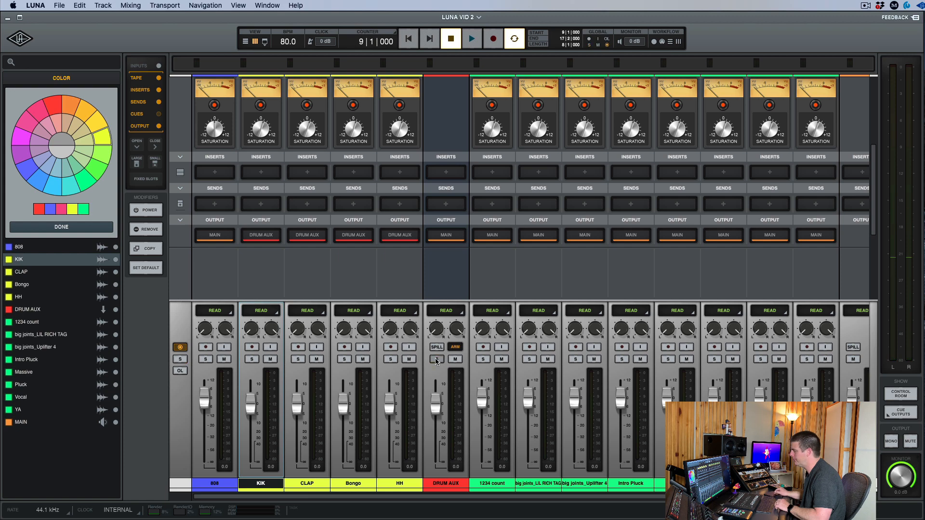
click(247, 44)
key(super+equal)
key(super+equal)
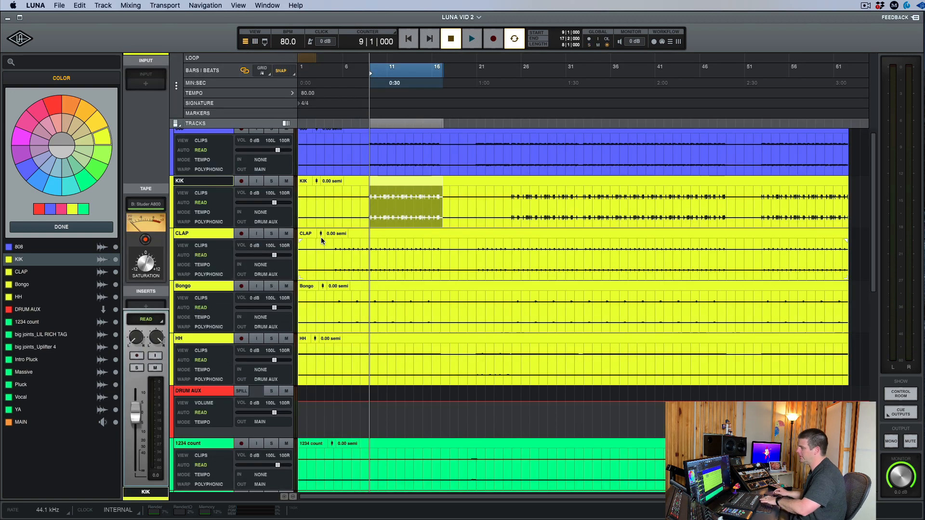
key(super+equal)
key(super+equal)
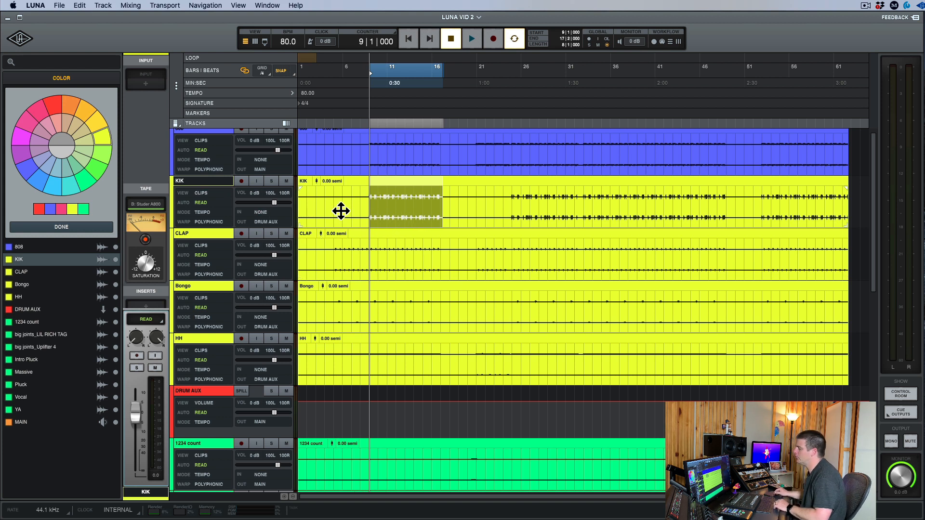
Step: Select the clips on all tracks from 808 through YA and set their clip gain to 3.0 dB
key(r)
key(r)
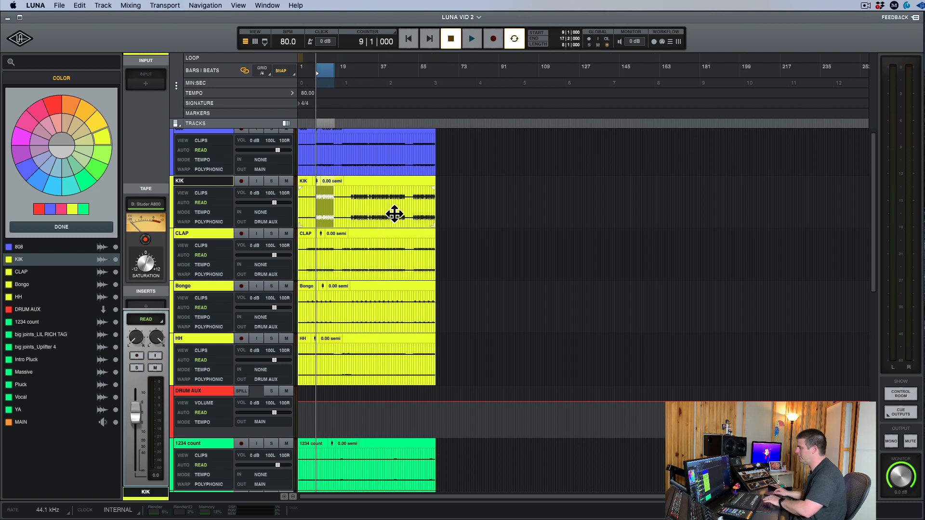
click(463, 155)
key(super+a)
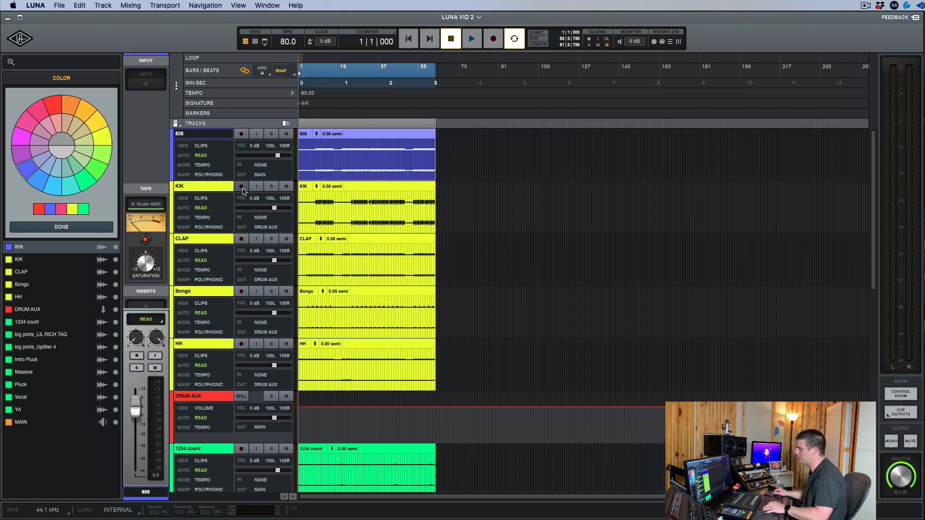
scroll(243, 192, down, 10)
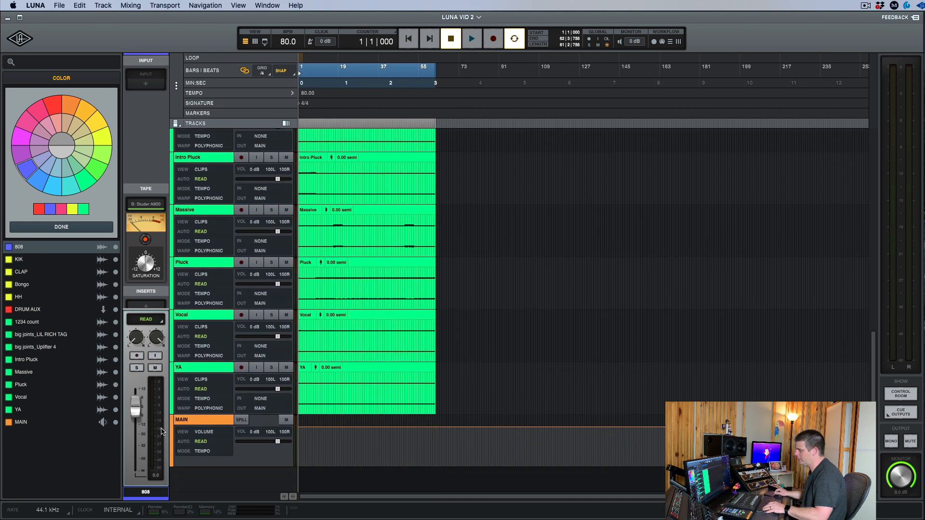
click(204, 368)
scroll(203, 371, up, 10)
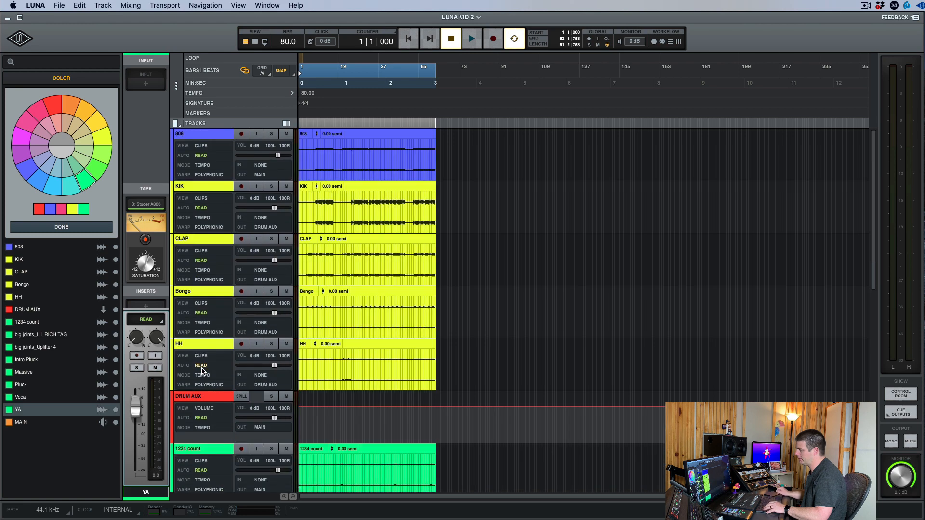
shift+click(202, 135)
key(t)
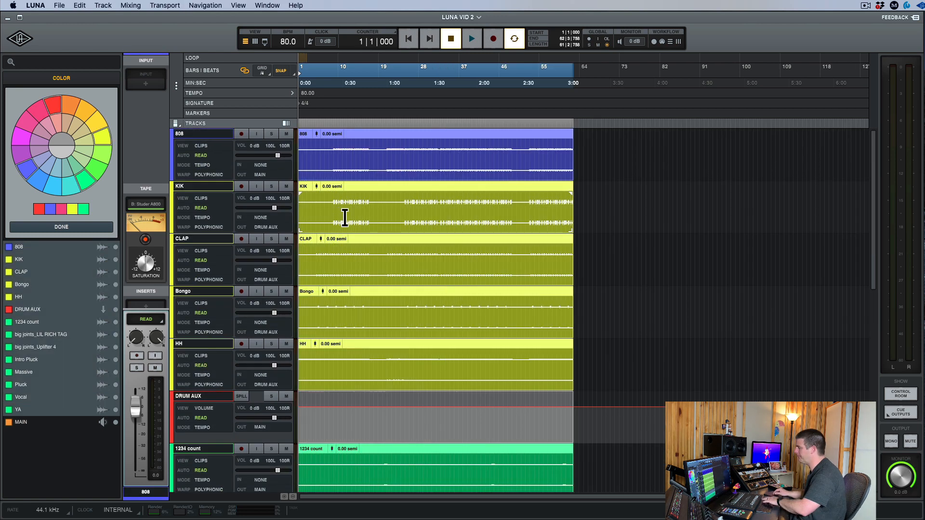
key(t)
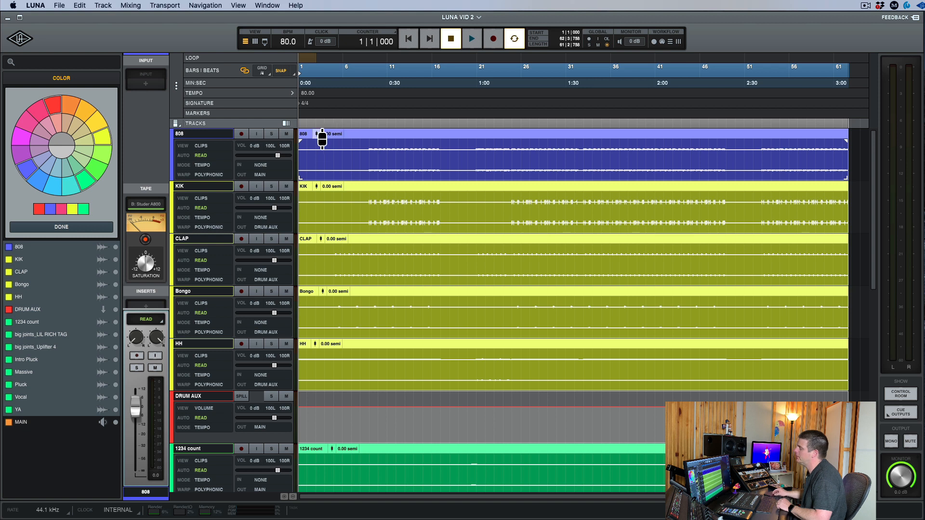
drag(322, 140, 330, 122)
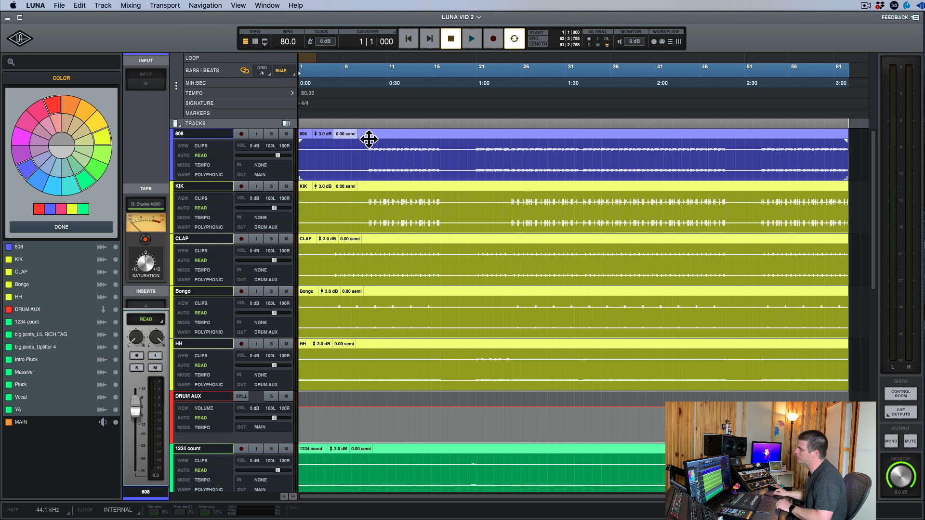
Step: Play the song while trying clip pitch shifts of -14.20 and +14.20 semitones on the selected clips
key(space)
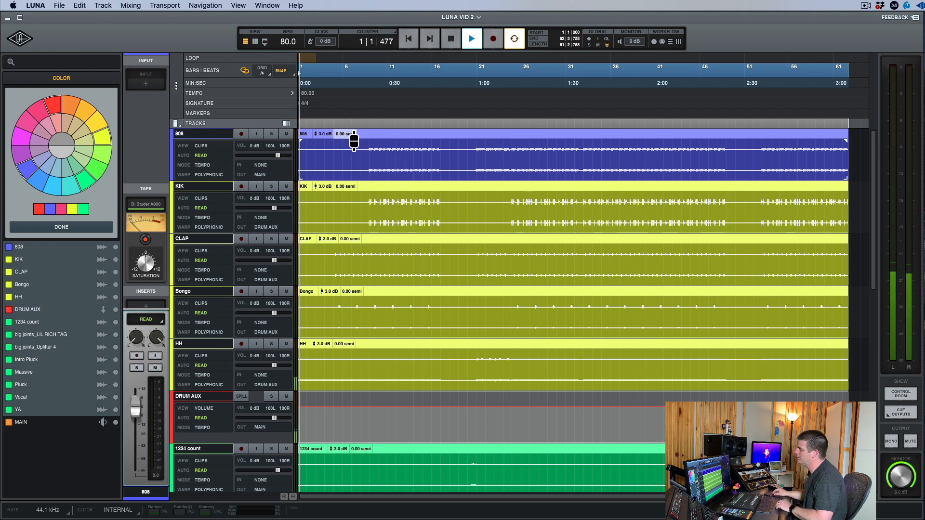
drag(355, 140, 356, 179)
alt+click(348, 135)
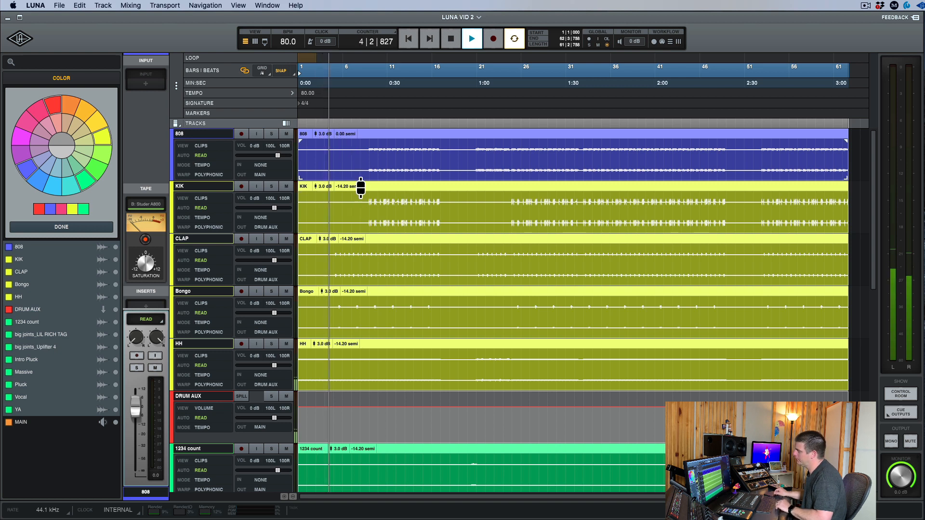
drag(359, 188, 361, 120)
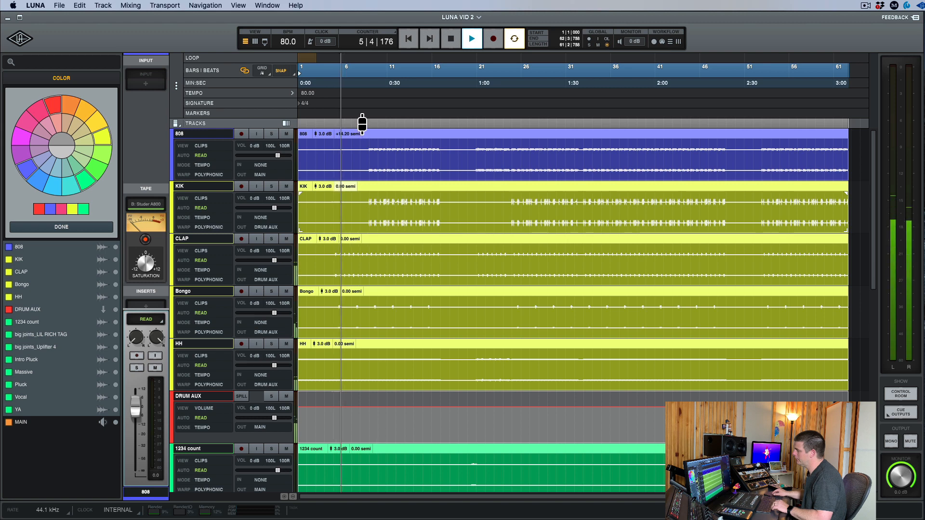
key(space)
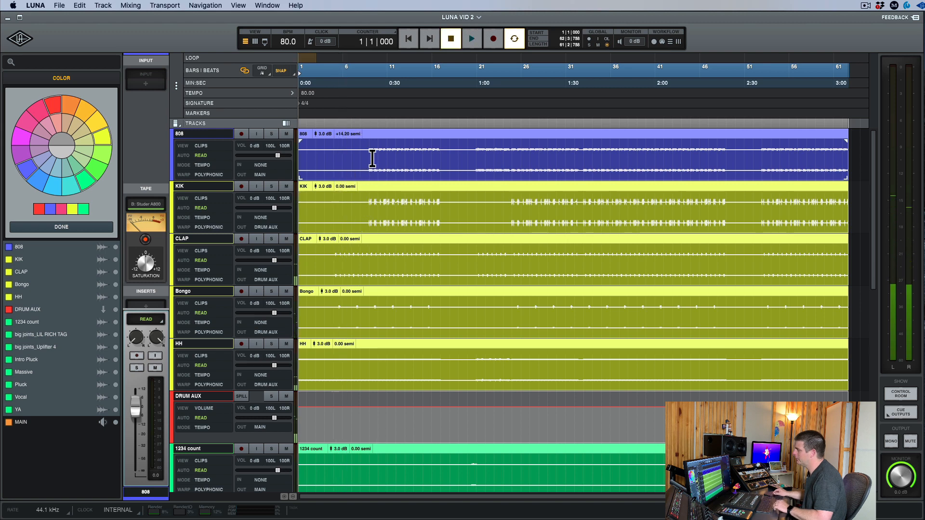
Step: Try out range and whole-clip selections on the 808 clip, including the passage from bar 9 to bar 17
click(371, 157)
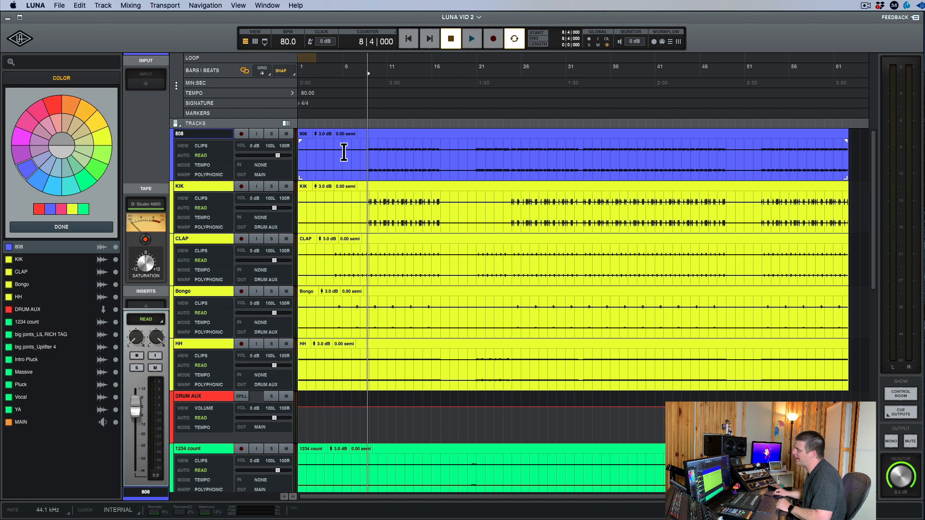
click(374, 153)
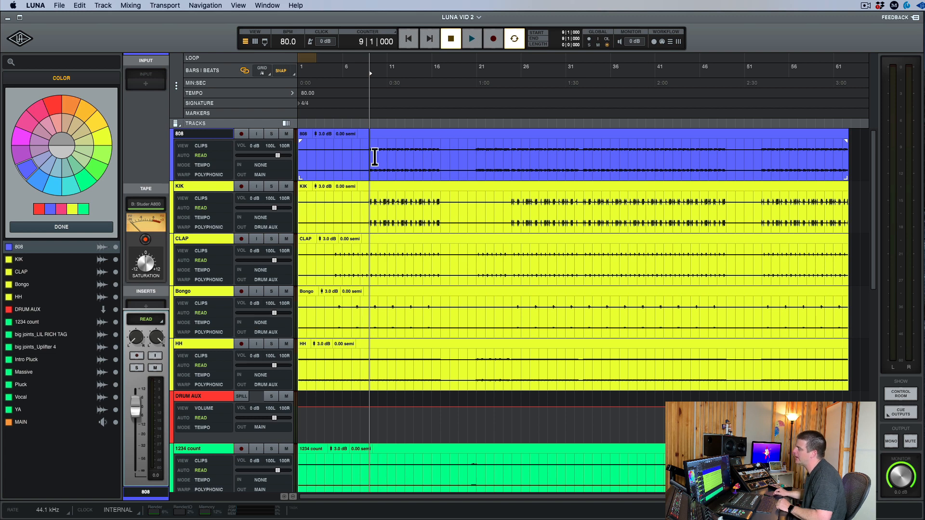
drag(368, 154, 447, 156)
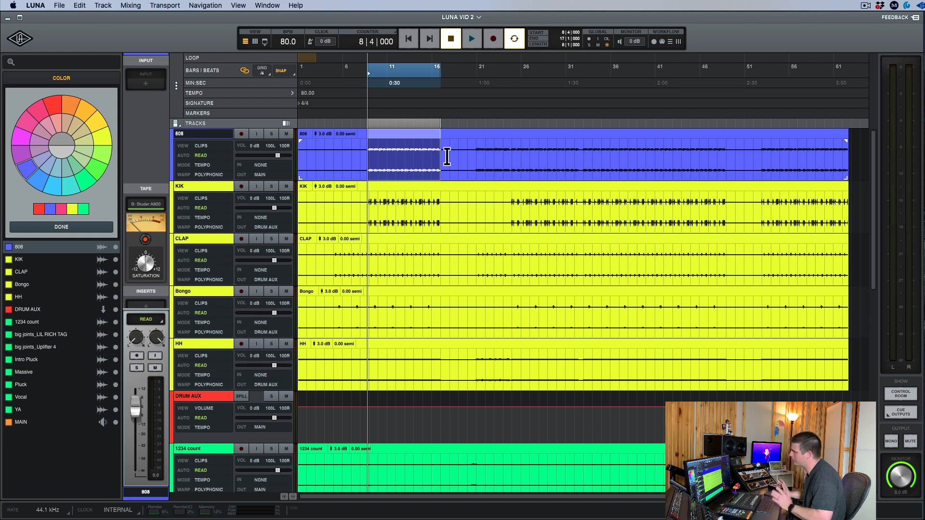
click(409, 162)
drag(374, 154, 446, 156)
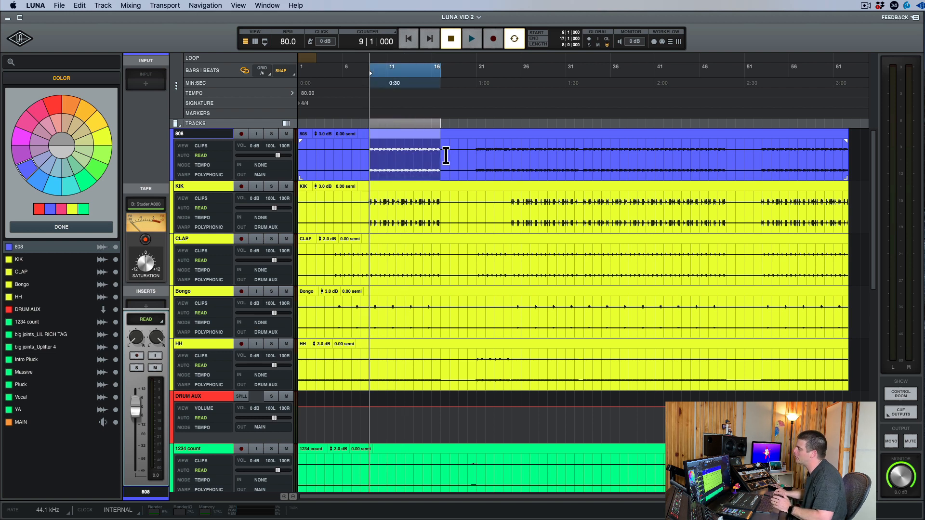
click(390, 173)
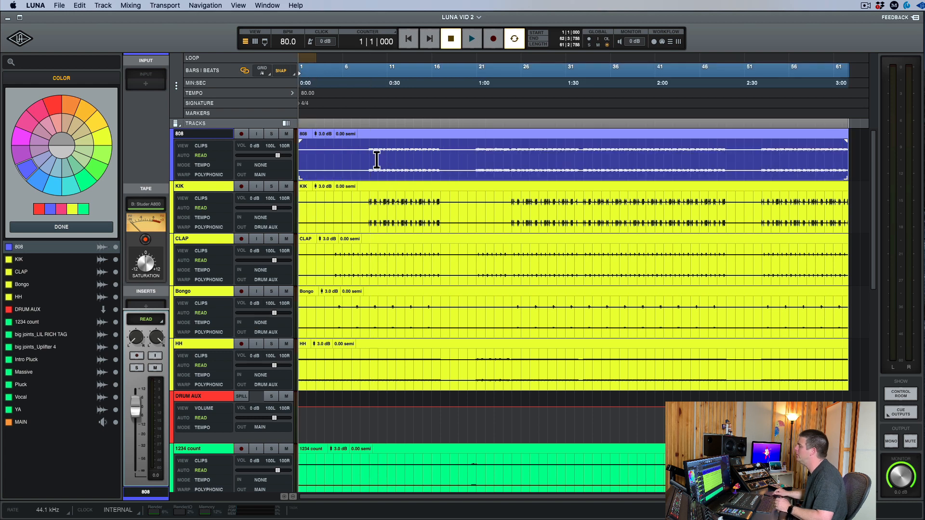
drag(374, 159, 445, 163)
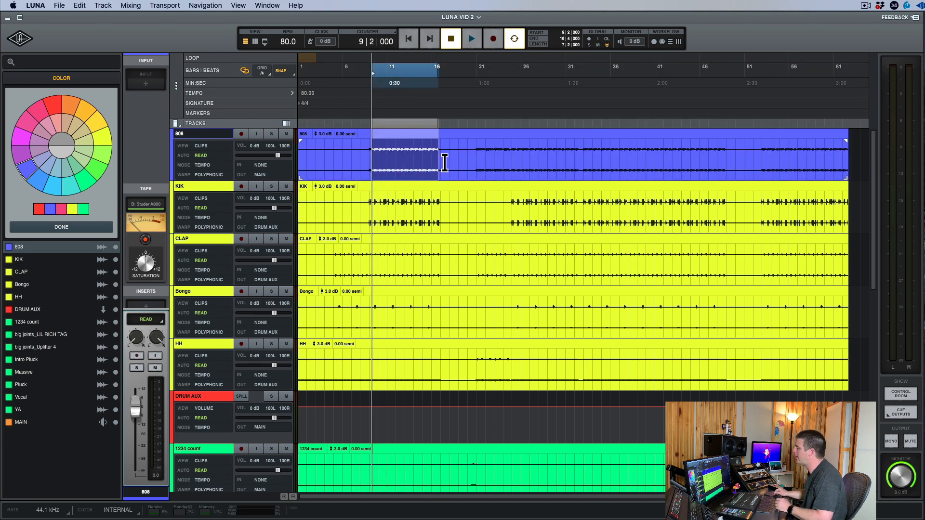
click(376, 159)
Step: Try selecting the KIK clip's passage from bar 9 to 16|2 and placing the insertion point within the clip
drag(373, 209, 439, 215)
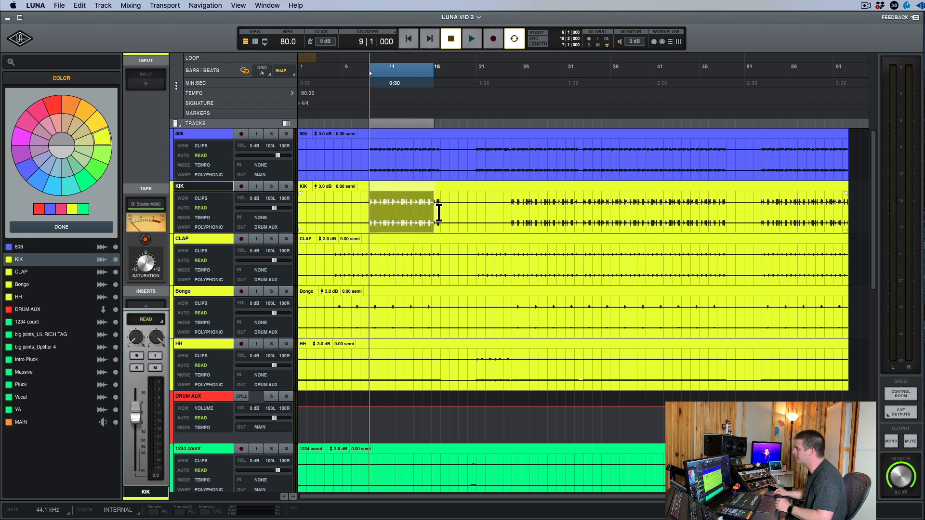
click(412, 212)
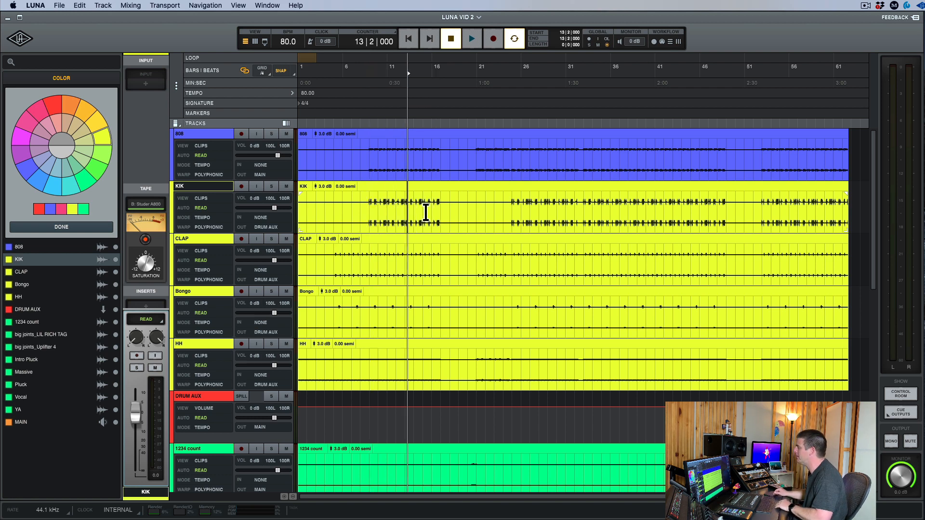
click(449, 208)
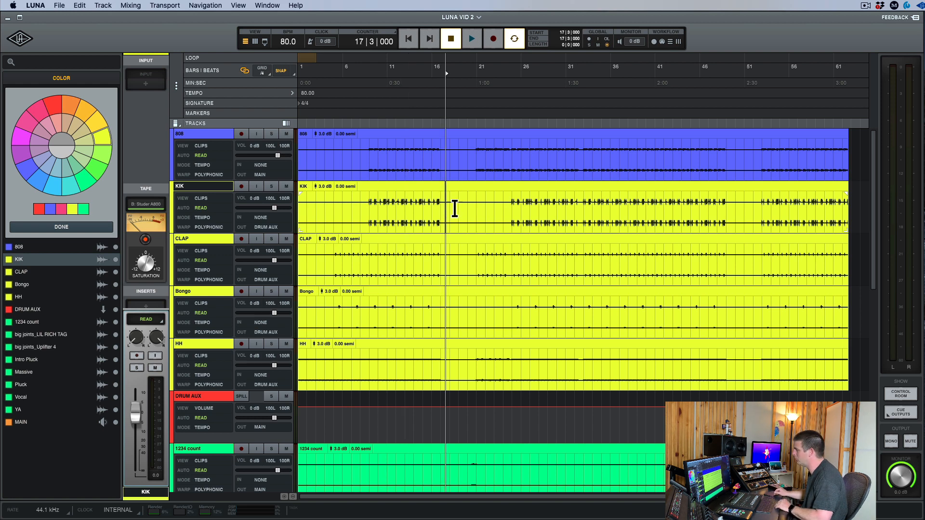
click(379, 204)
Step: Place the insertion point at bar 9 on the 808 track and duplicate that track's version
click(369, 158)
click(375, 155)
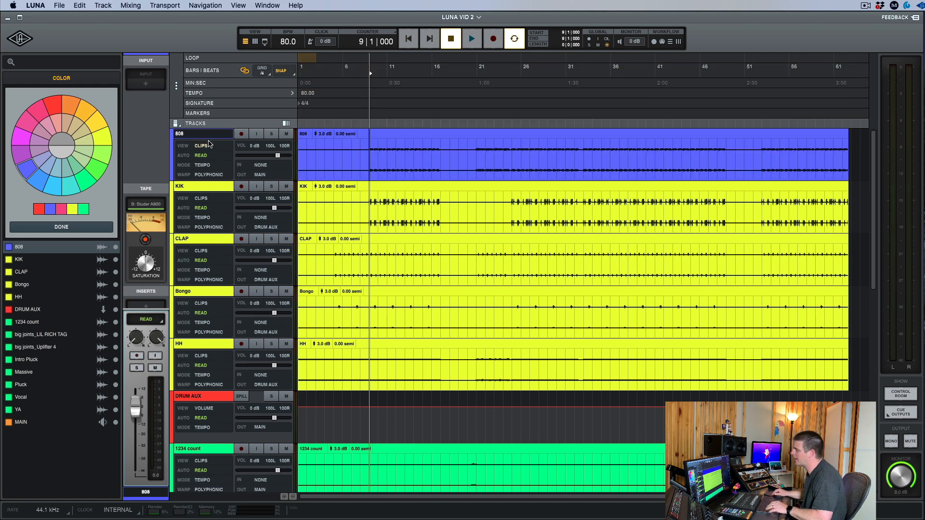
right_click(209, 135)
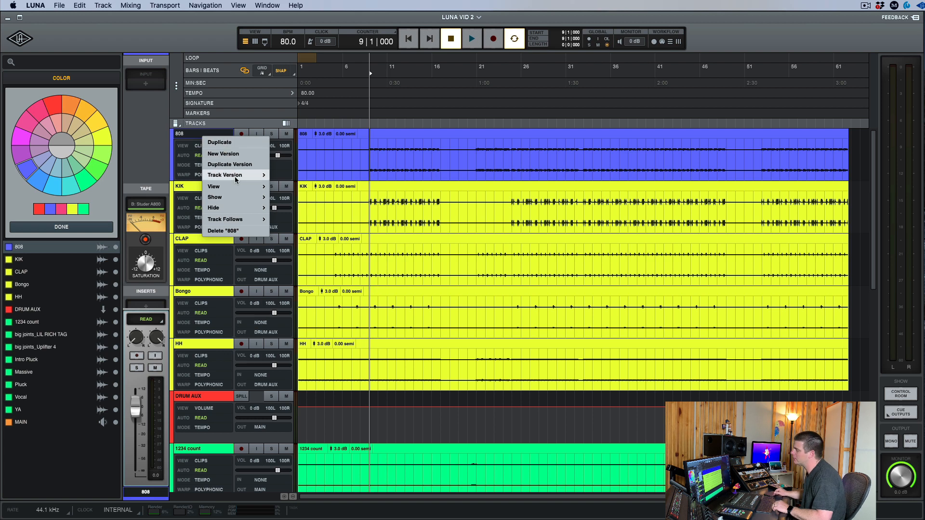
mouse_move(245, 194)
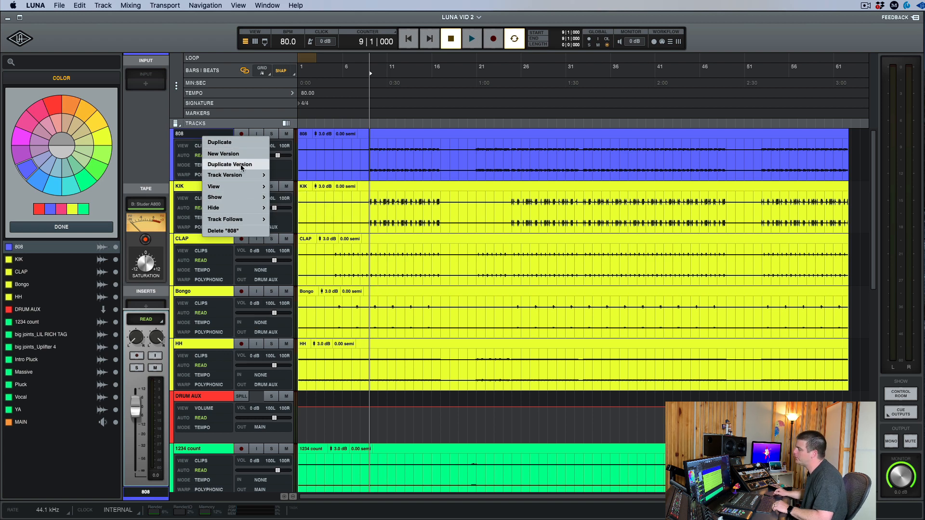
click(240, 163)
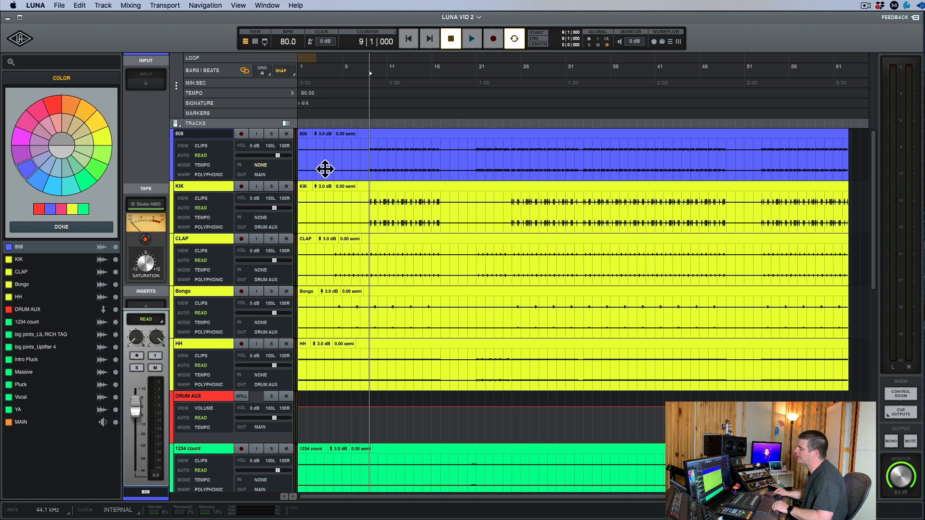
Step: Show the volume automation on the 808 track and enlarge the track heights
right_click(212, 138)
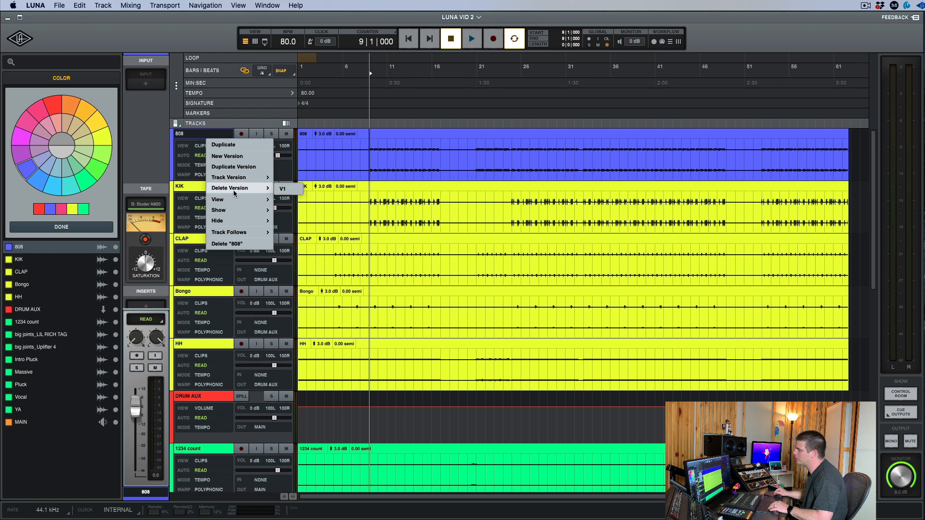
mouse_move(237, 190)
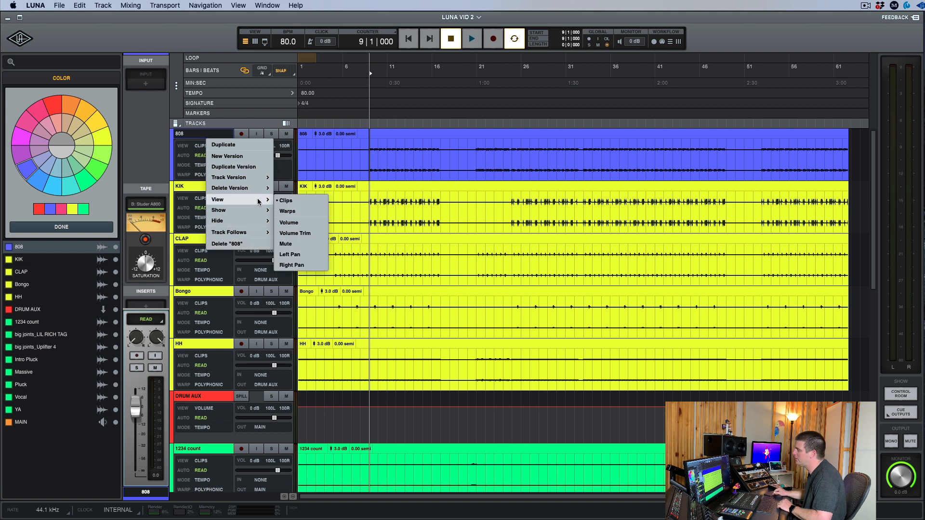
click(297, 225)
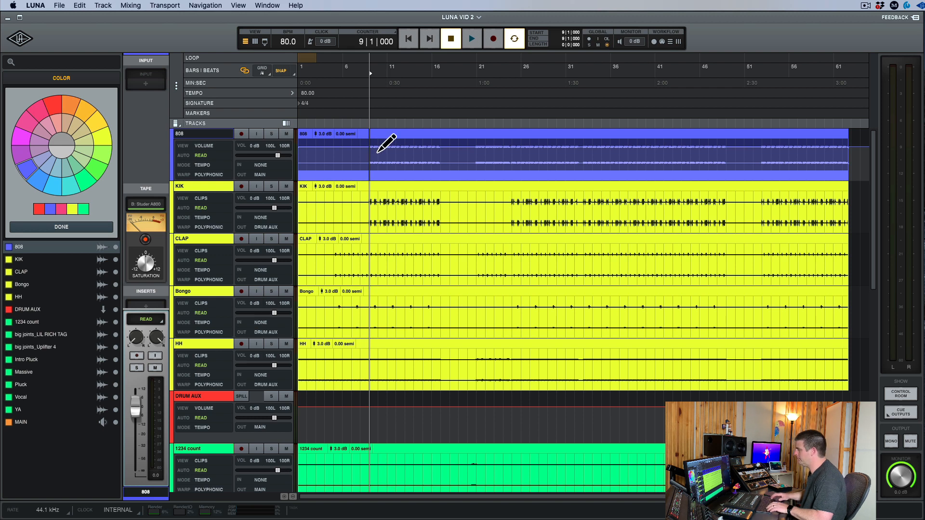
key(super+Up)
key(super+Up)
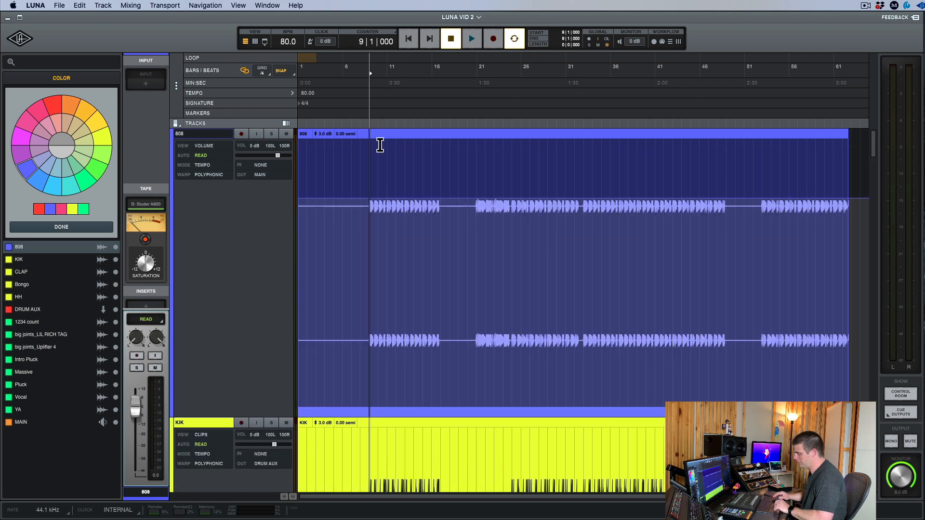
key(super+Up)
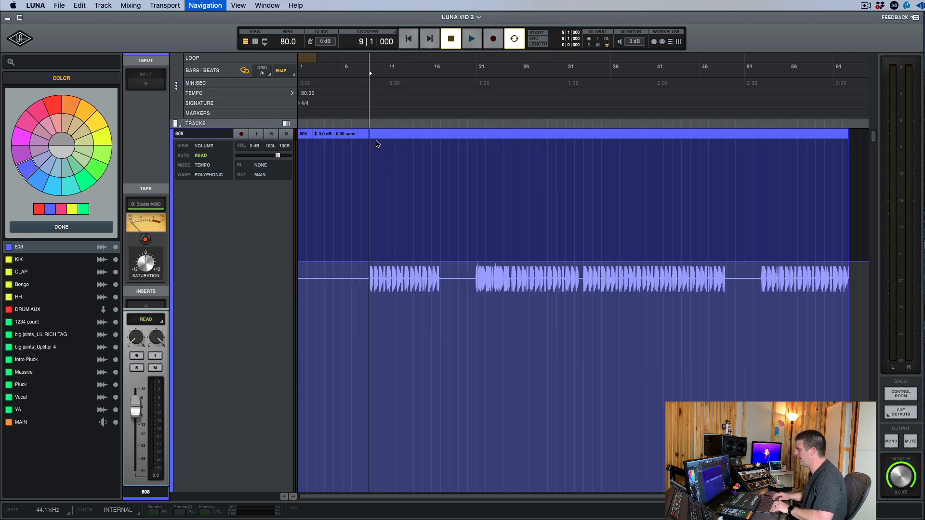
key(super+Down)
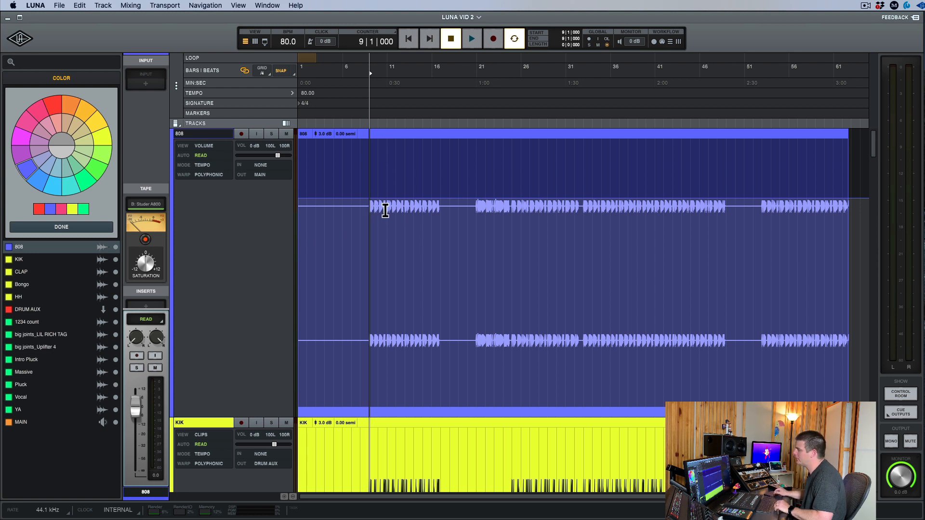
Step: Open the 808 track's view options, try the Mute automation lane, and return to Volume
click(206, 146)
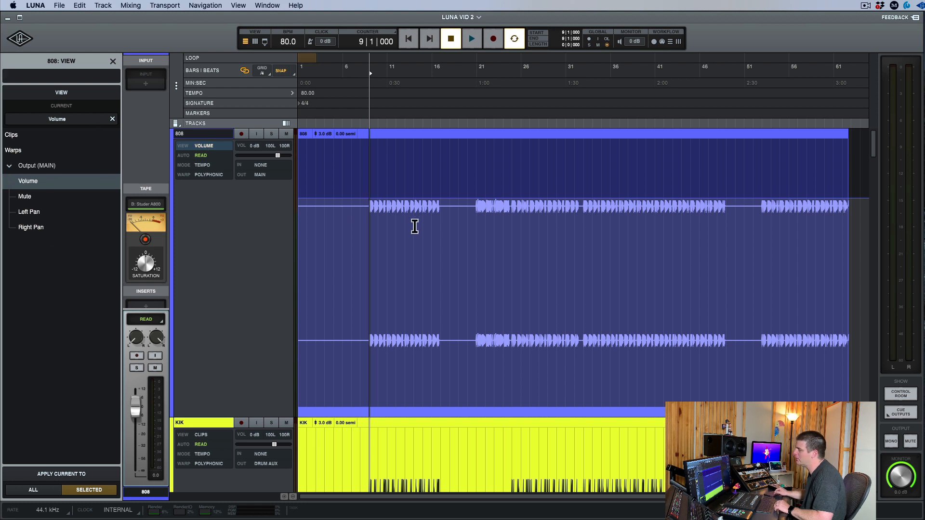
click(206, 147)
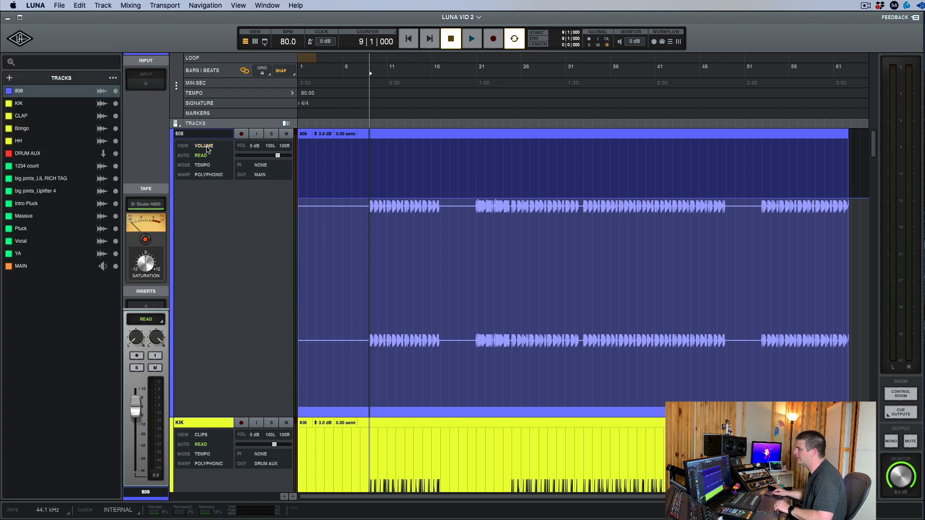
click(207, 150)
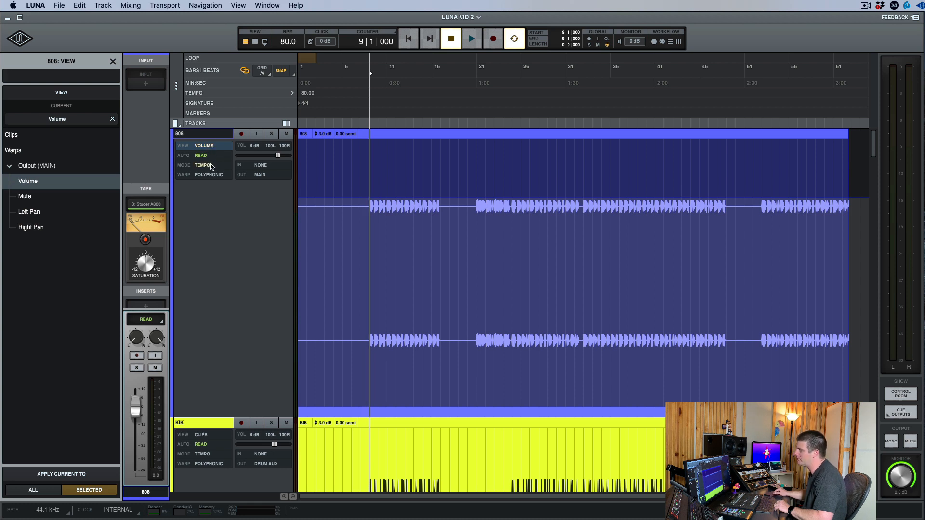
click(26, 198)
click(28, 182)
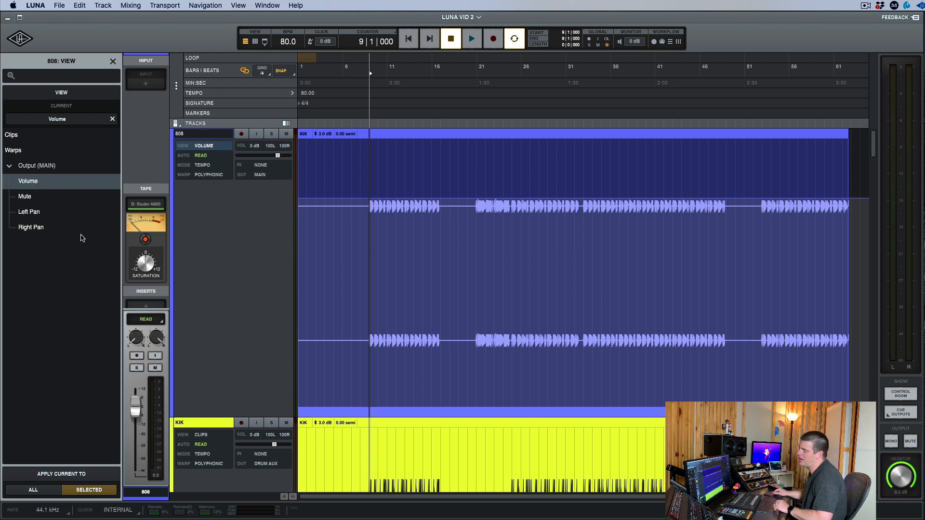
click(112, 120)
click(28, 195)
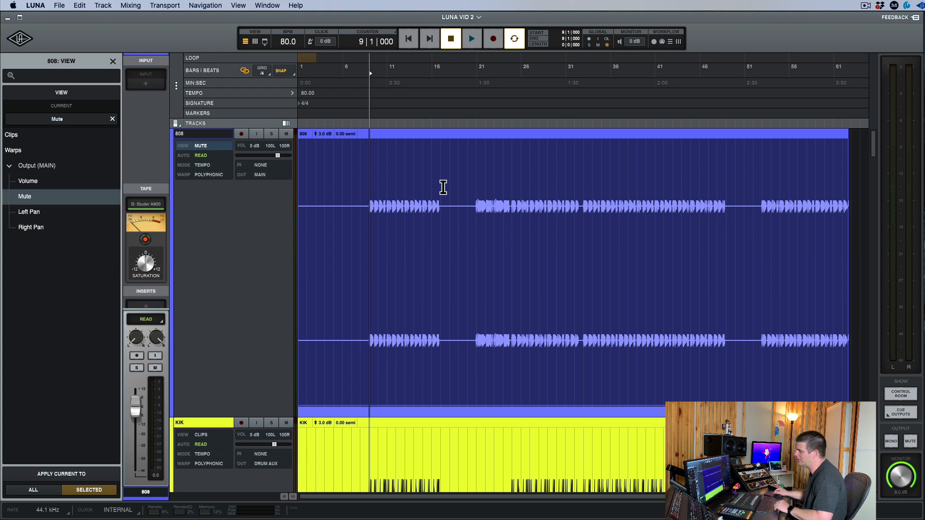
click(28, 181)
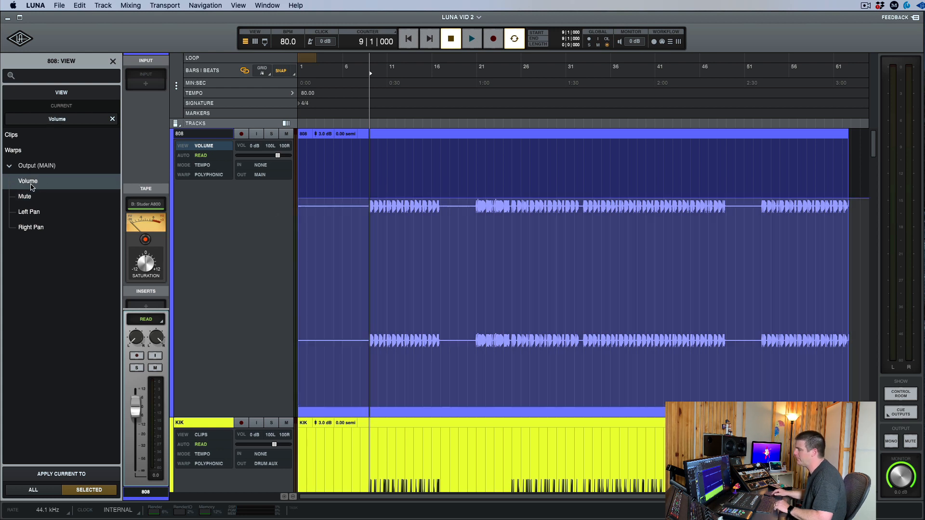
Step: Try adding and moving volume automation points on the 808 track around bars 9 to 16, and delete them
click(376, 201)
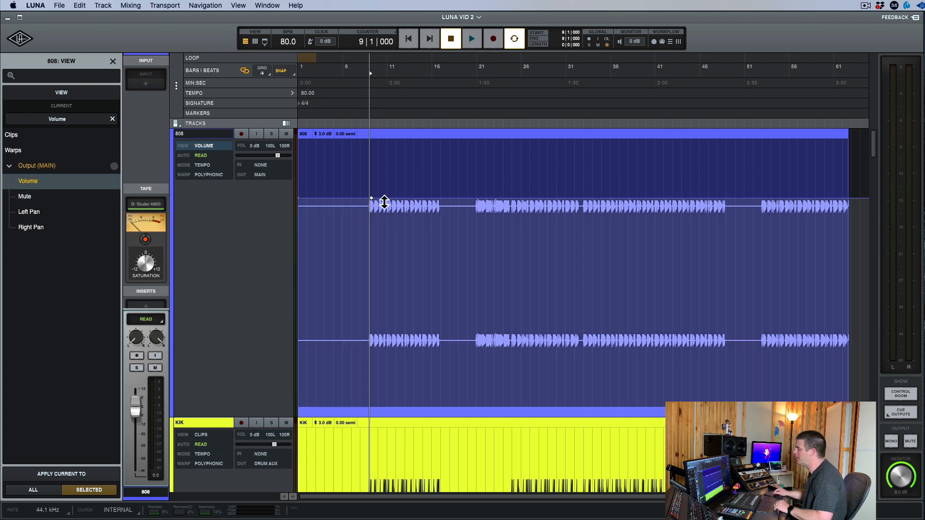
click(409, 200)
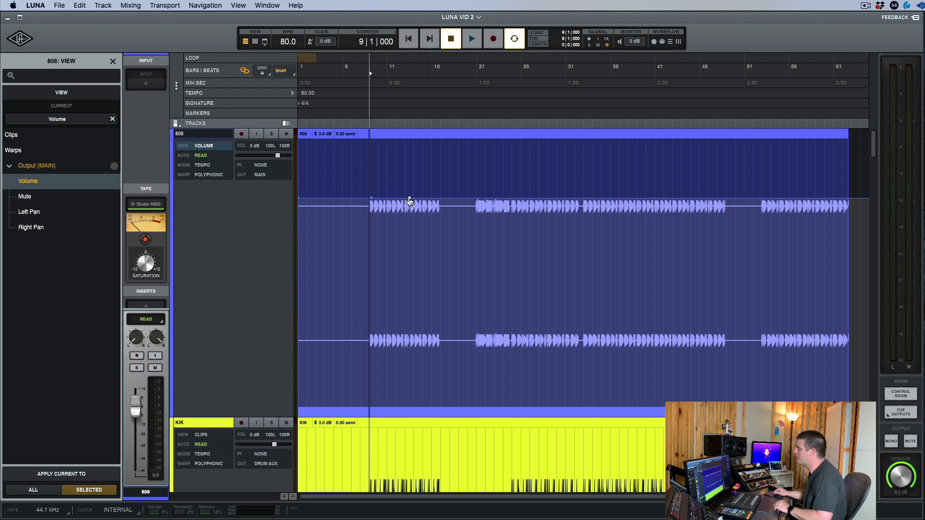
click(438, 200)
drag(409, 204, 351, 201)
click(349, 194)
click(352, 215)
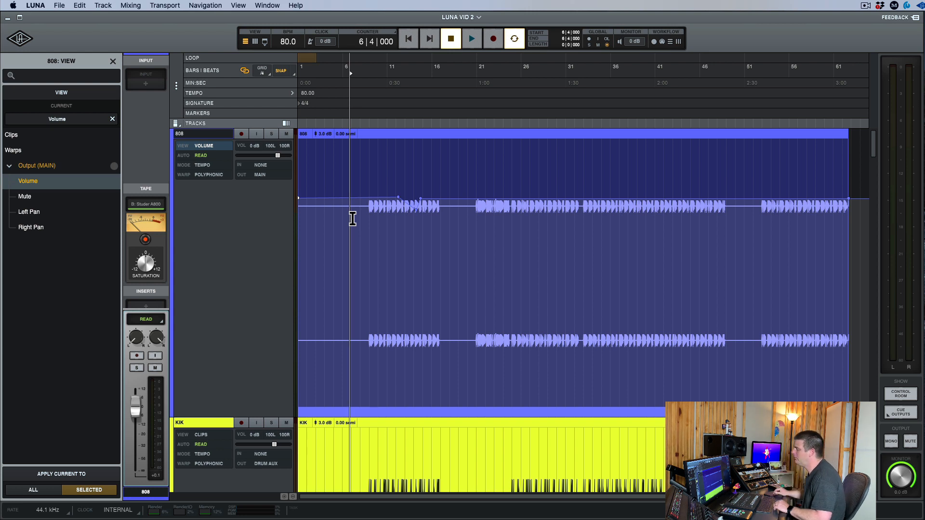
drag(354, 215, 464, 215)
key(Delete)
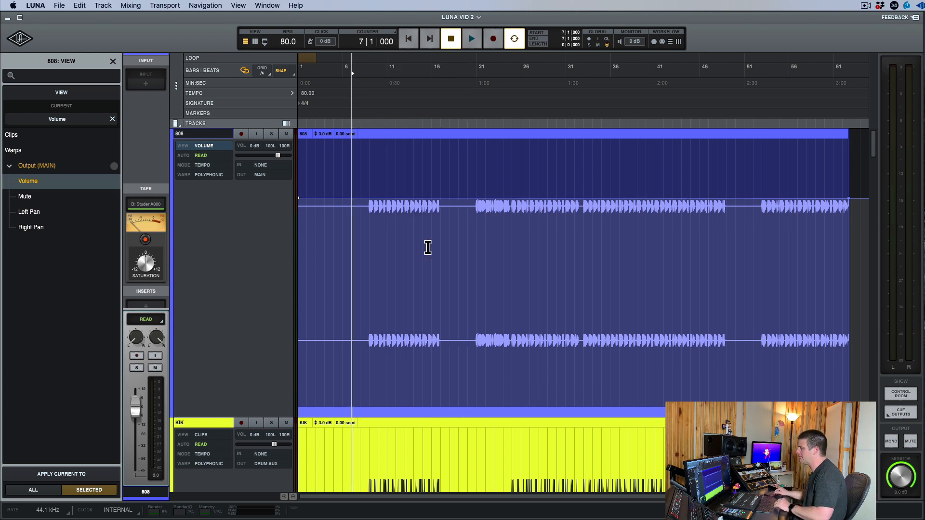
Step: Switch the 808 track's view to Volume Trim
click(205, 146)
click(205, 146)
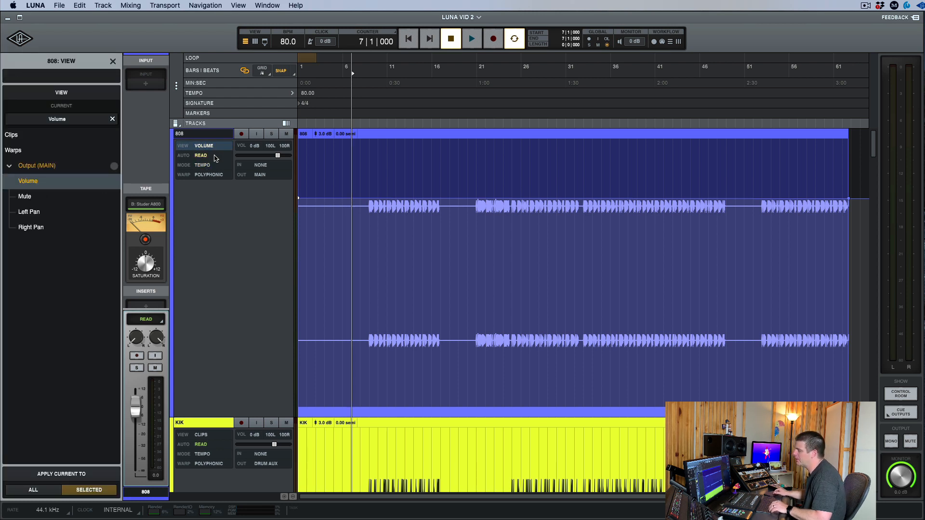
click(207, 147)
click(208, 148)
right_click(203, 141)
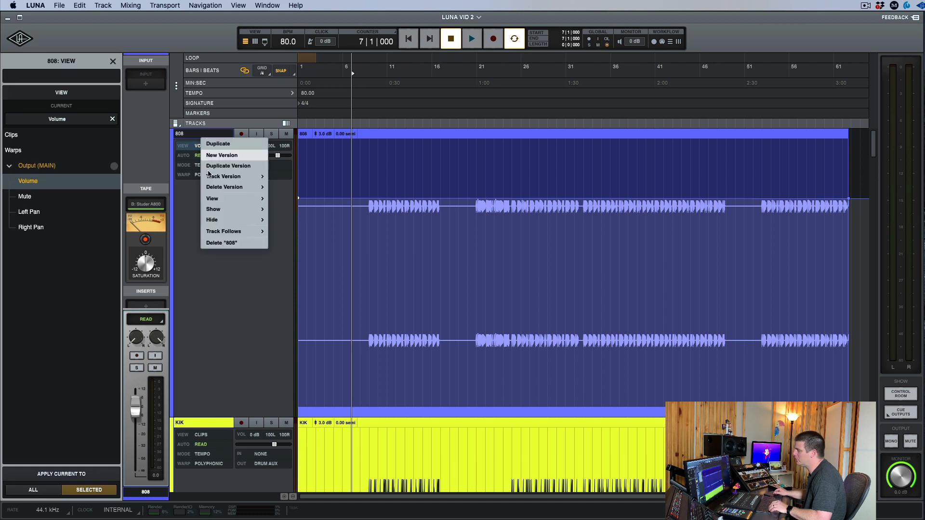
mouse_move(250, 202)
click(295, 233)
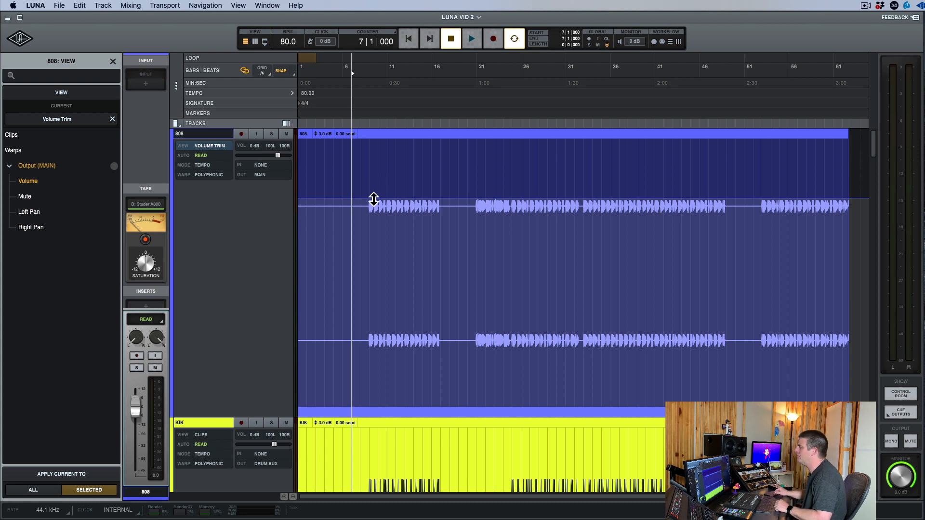
Step: Try shaping the 808 track's volume trim with points between about bars 13 and 16, and undo the last changes
mouse_move(414, 200)
mouse_down()
mouse_move(413, 210)
mouse_move(411, 202)
mouse_up()
click(407, 196)
click(432, 195)
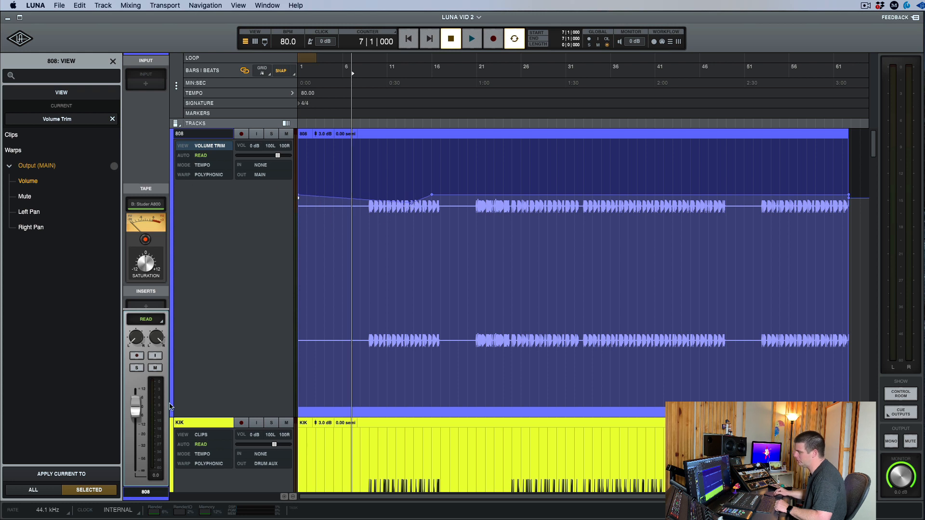
key(super+z)
key(super+z)
key(super+z)
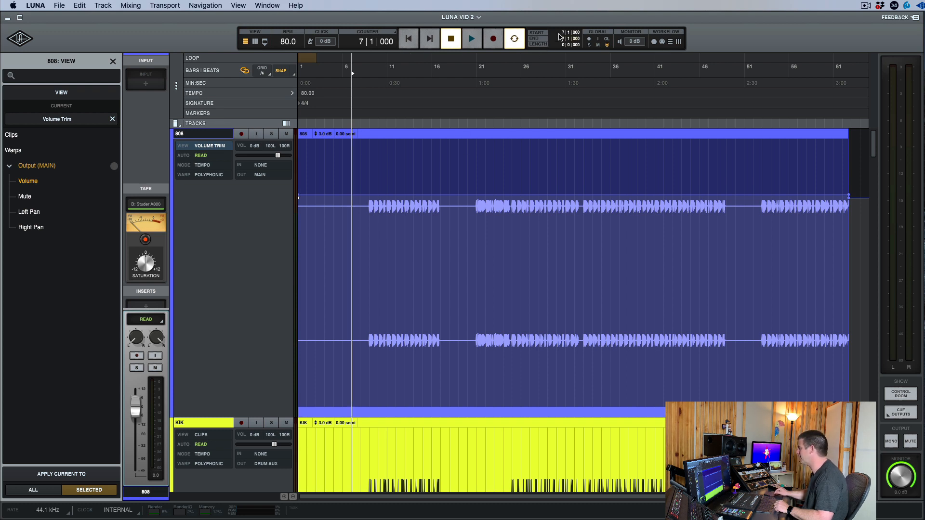
Step: Select the passage from bar 9 to bar 17 on the 808 track's volume trim lane
click(405, 206)
drag(368, 210, 445, 217)
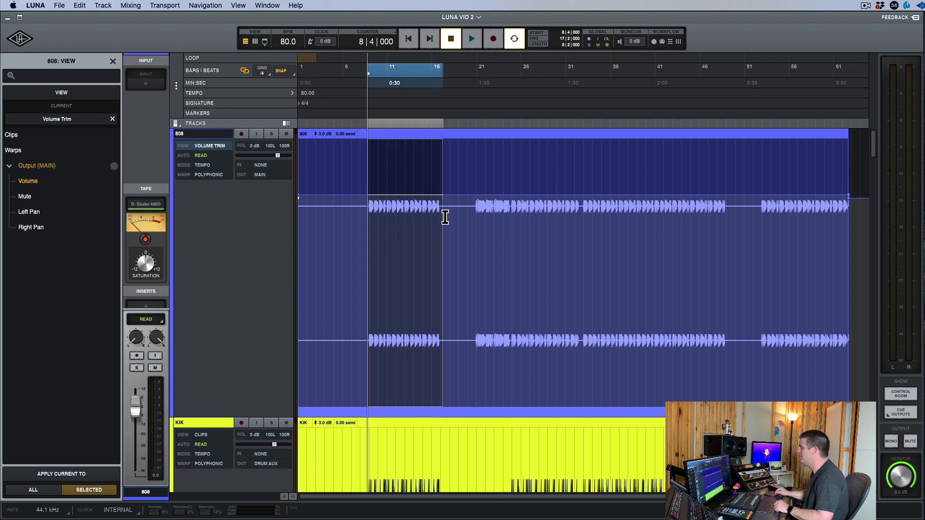
click(440, 216)
click(372, 212)
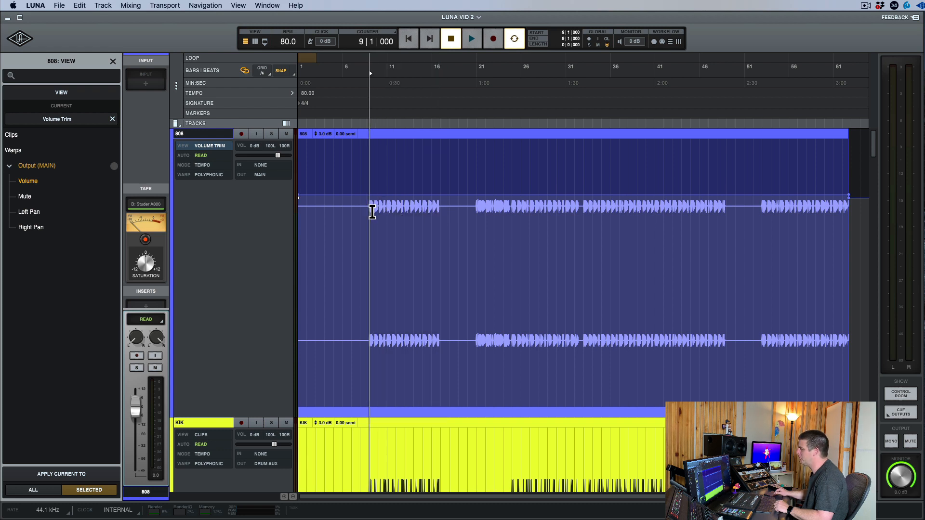
drag(373, 212, 445, 218)
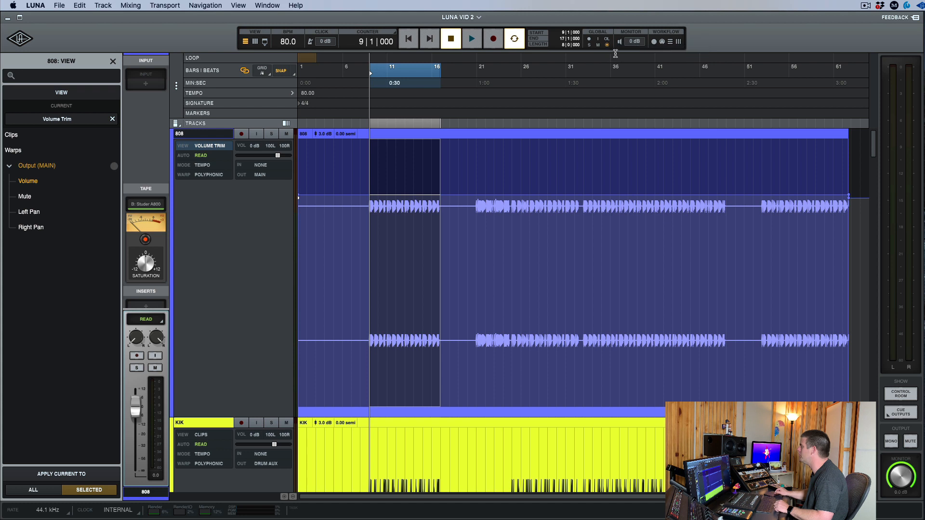
Step: Toggle between the Edit and Mix workflow toolbars, finishing with the Edit workflow shown
click(671, 42)
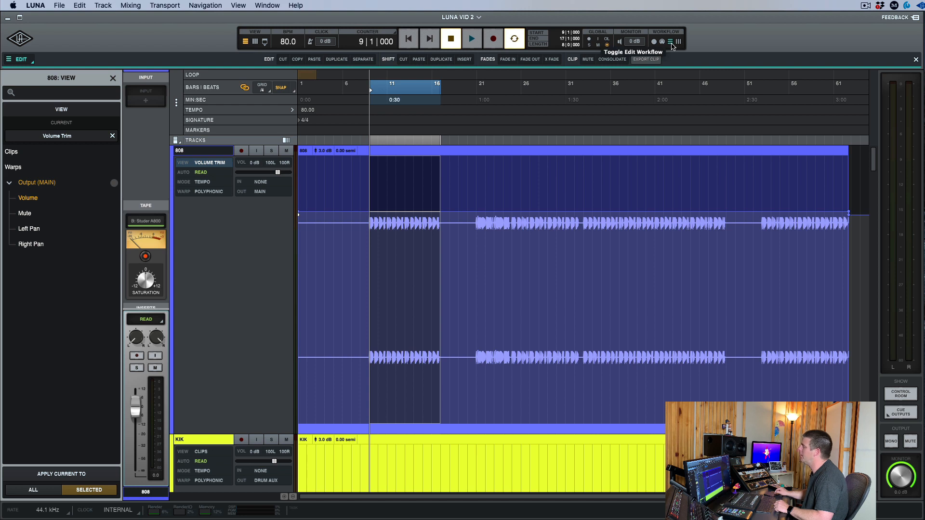
click(672, 43)
click(679, 43)
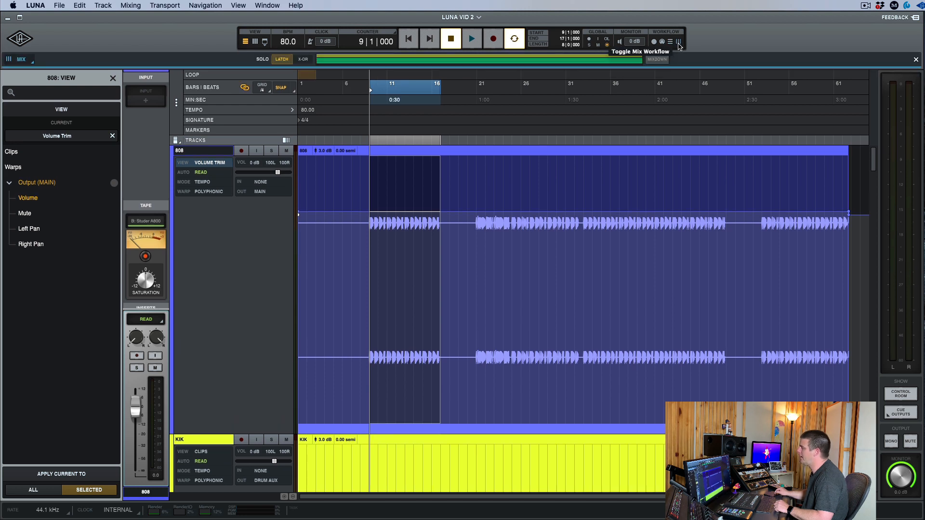
click(679, 43)
click(678, 42)
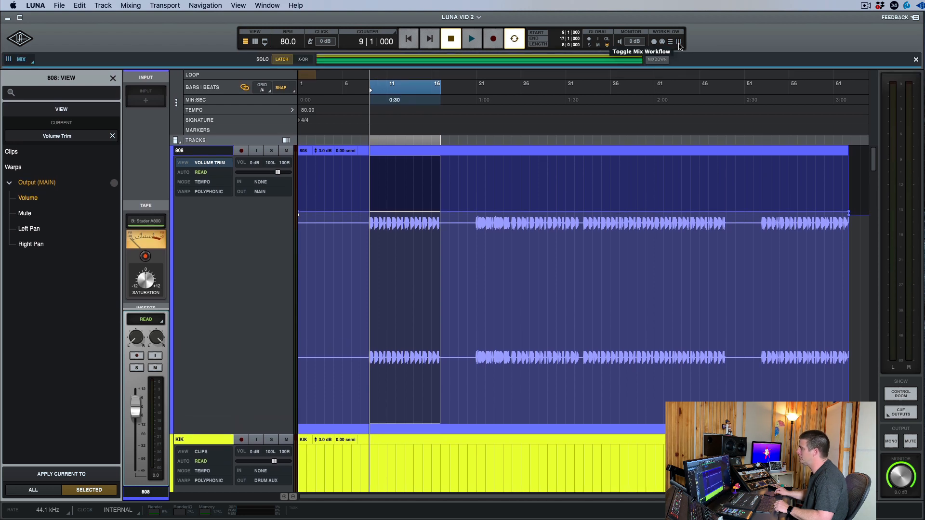
click(679, 43)
click(678, 42)
click(671, 42)
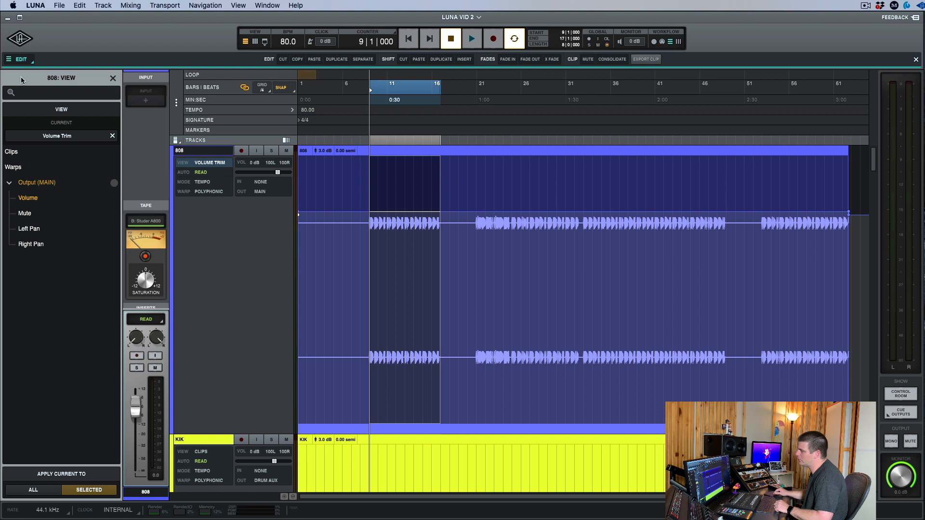
Step: Cycle the workflow toolbar through MIDI, Record and Edit, finishing on the Mix workflow
click(32, 61)
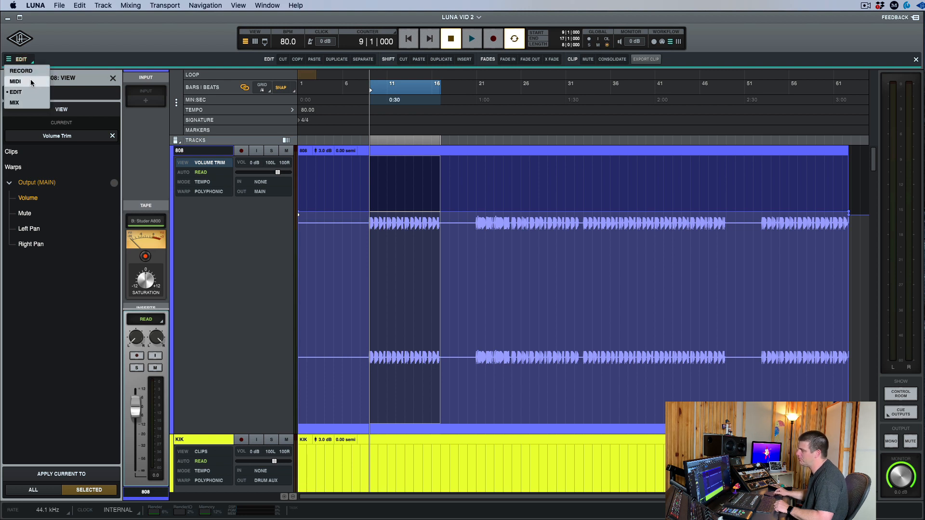
click(32, 82)
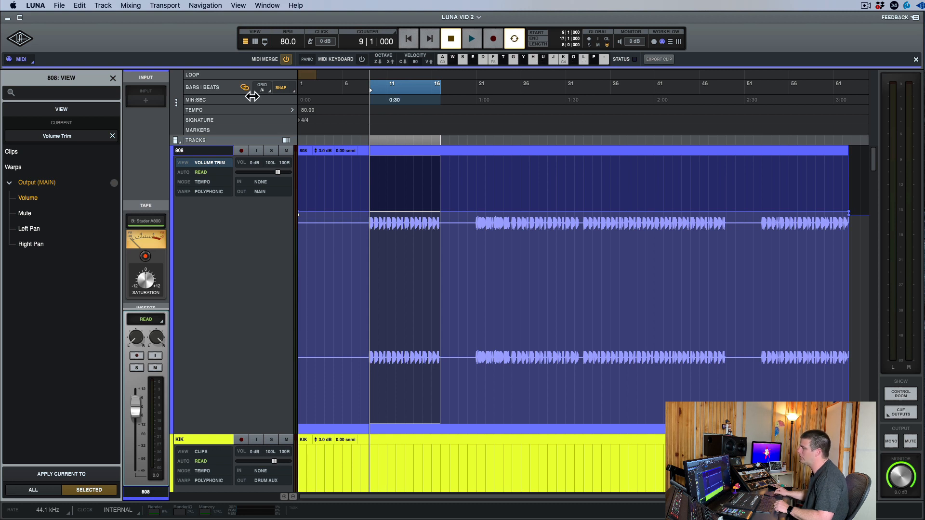
click(21, 60)
click(28, 73)
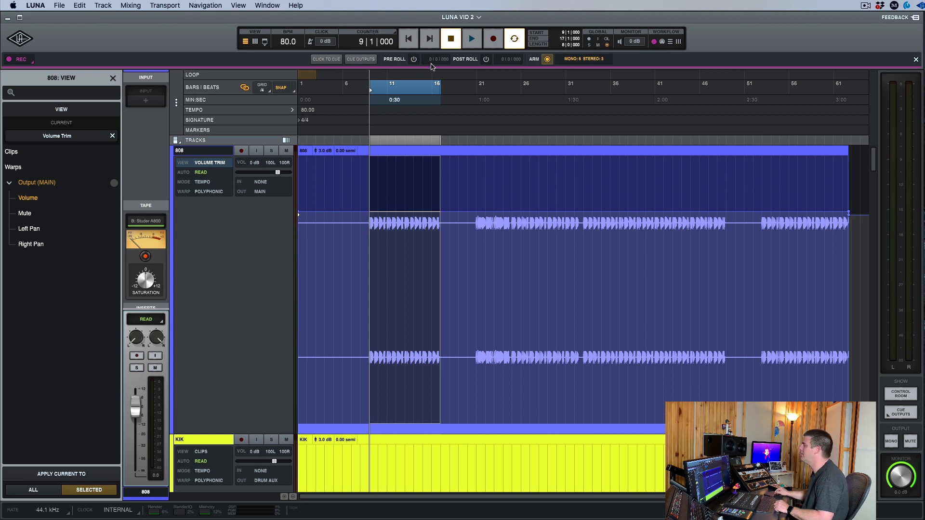
click(28, 62)
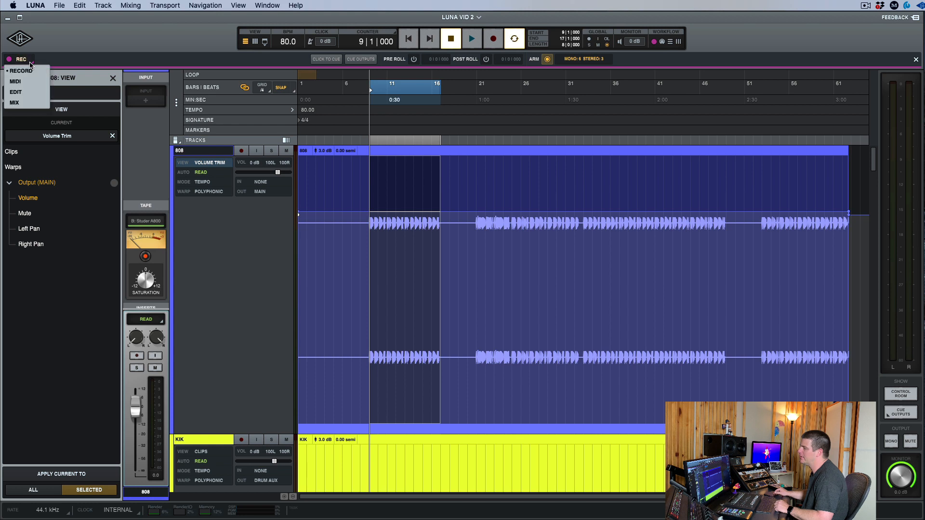
click(31, 82)
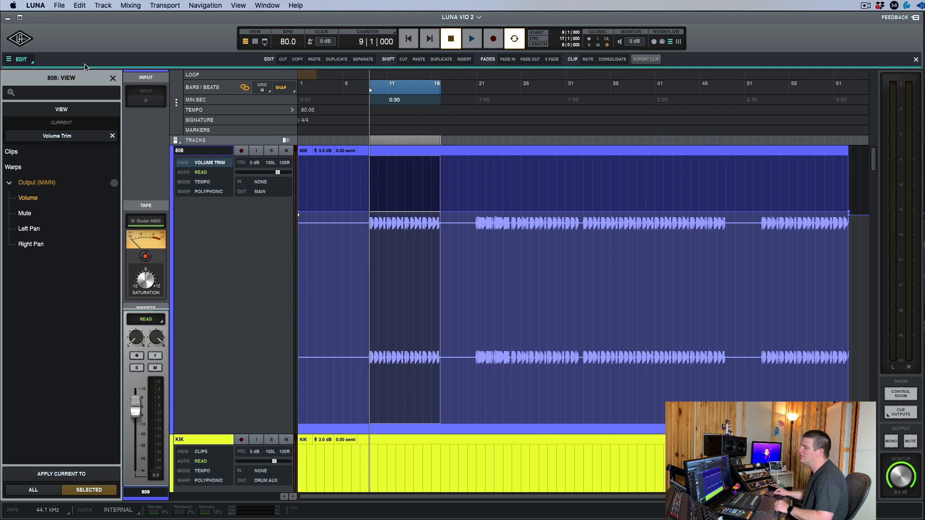
click(31, 63)
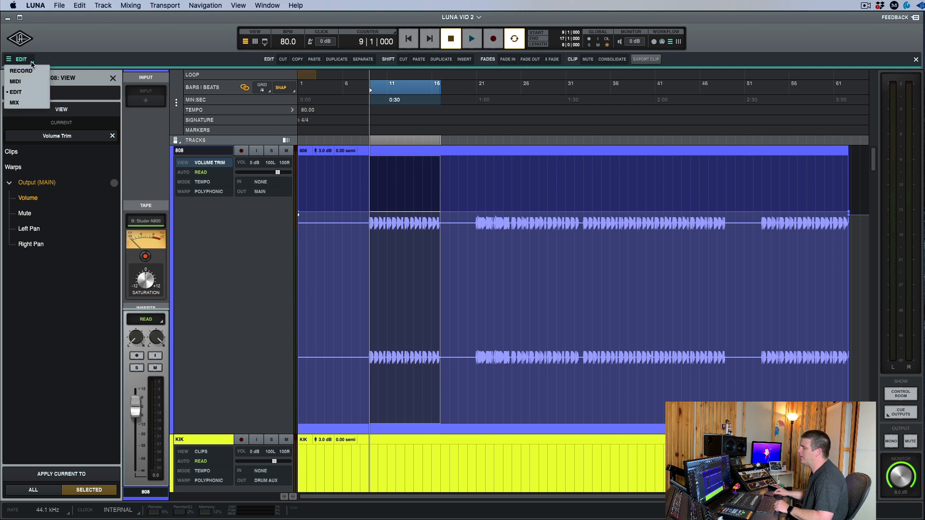
click(35, 99)
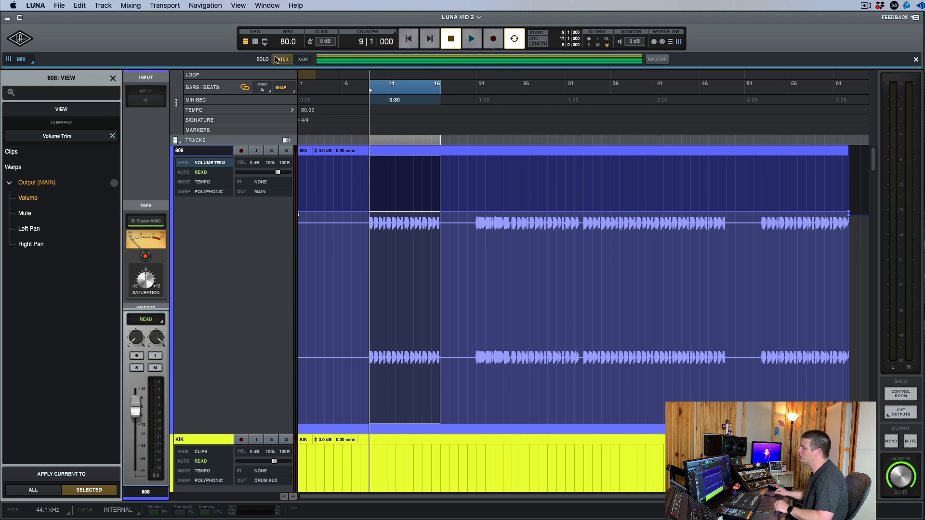
Step: Cycle through the Edit, Record and Mix workflow toolbars again, finishing on the MIDI workflow
click(670, 44)
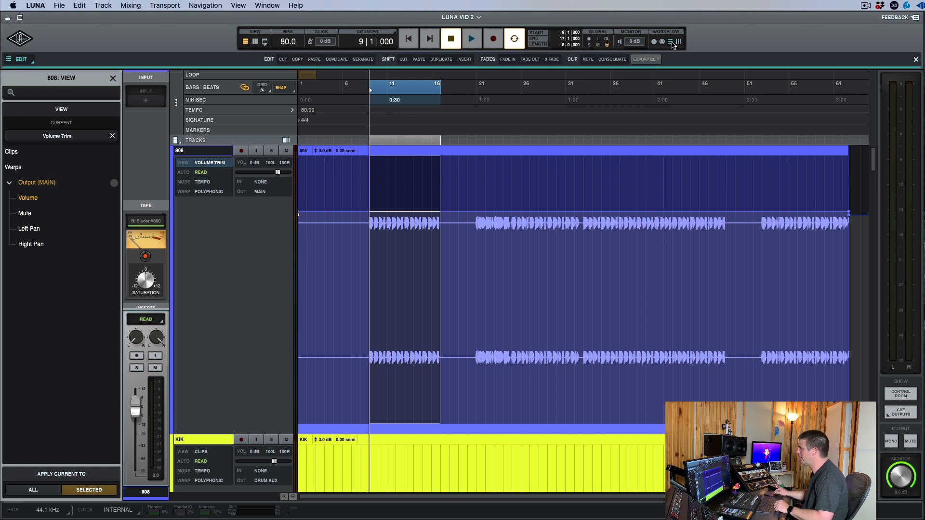
click(654, 42)
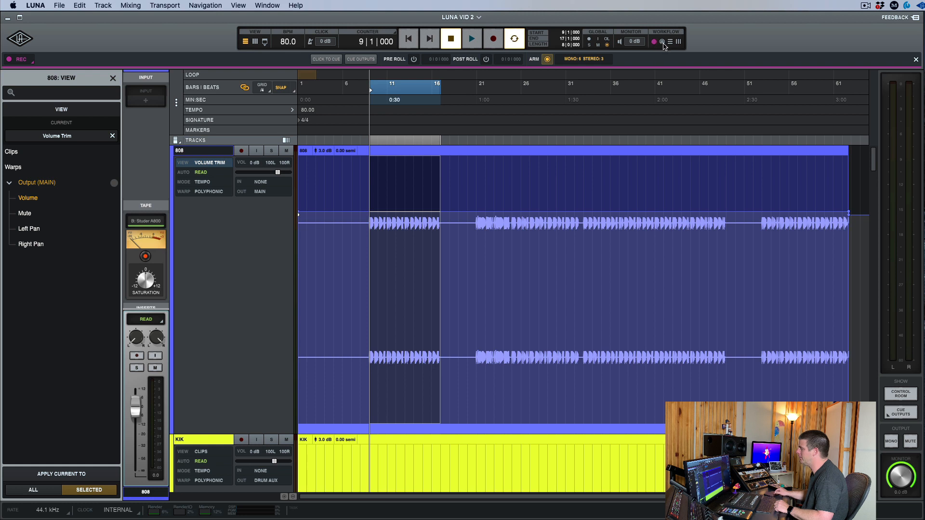
click(662, 43)
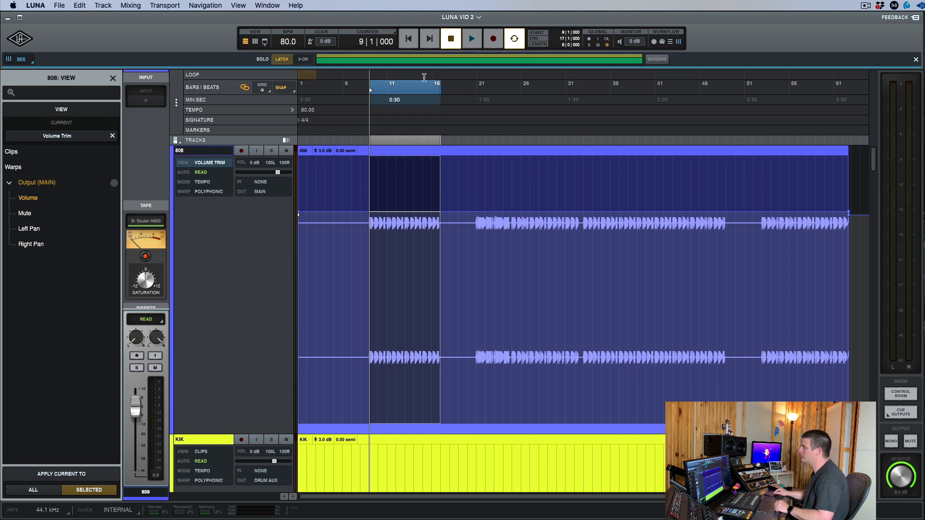
click(659, 43)
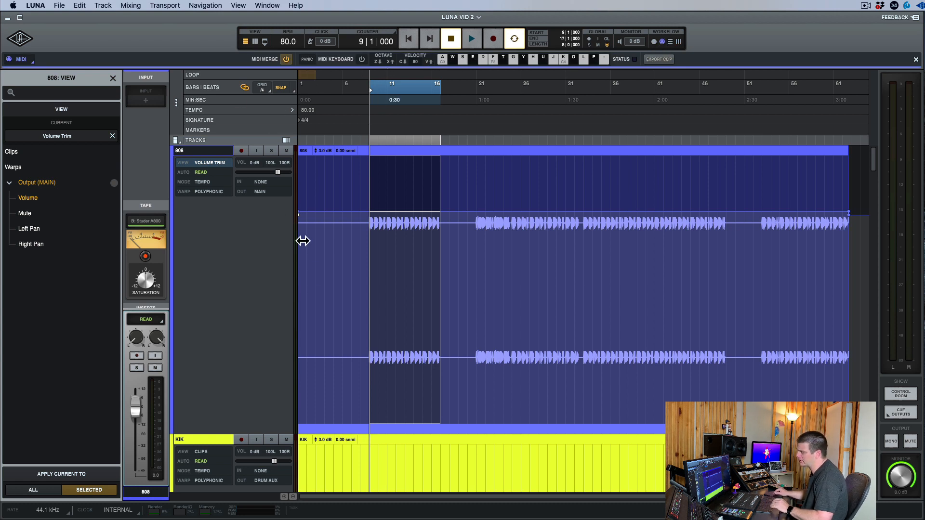
Step: Set the current Volume Trim view to apply to all tracks rather than only the selected one
scroll(324, 289, down, 5)
scroll(326, 291, down, 6)
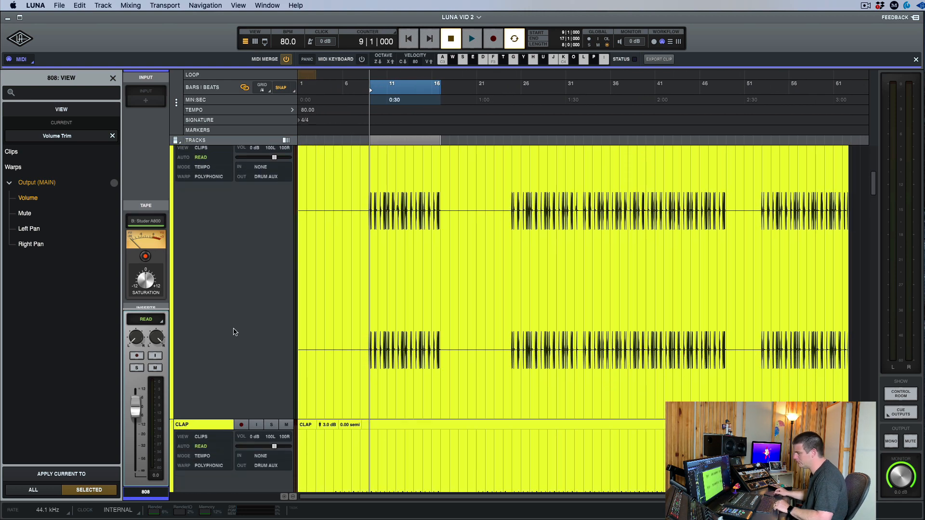
scroll(235, 331, up, 6)
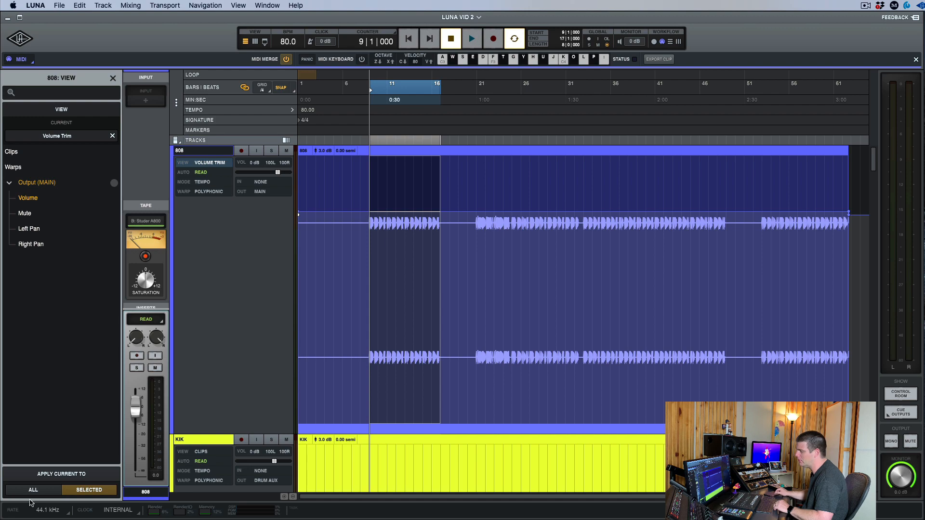
click(32, 490)
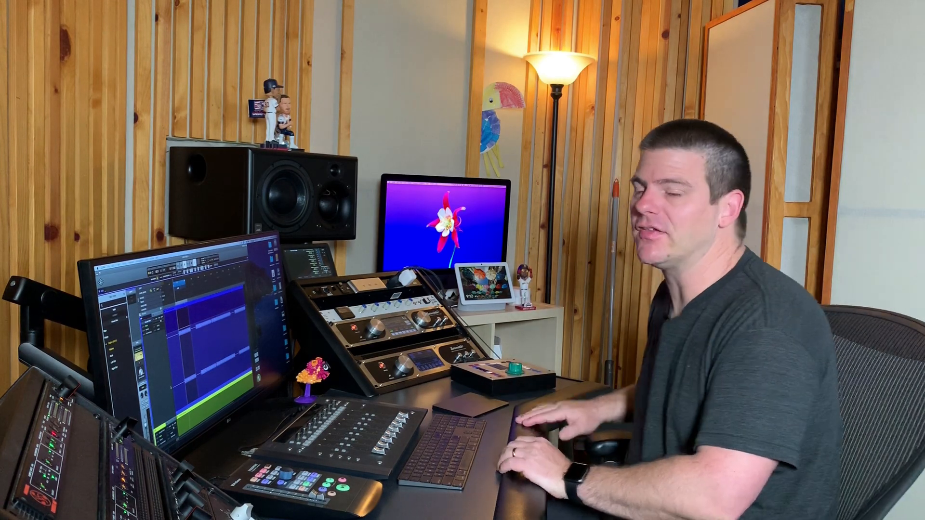